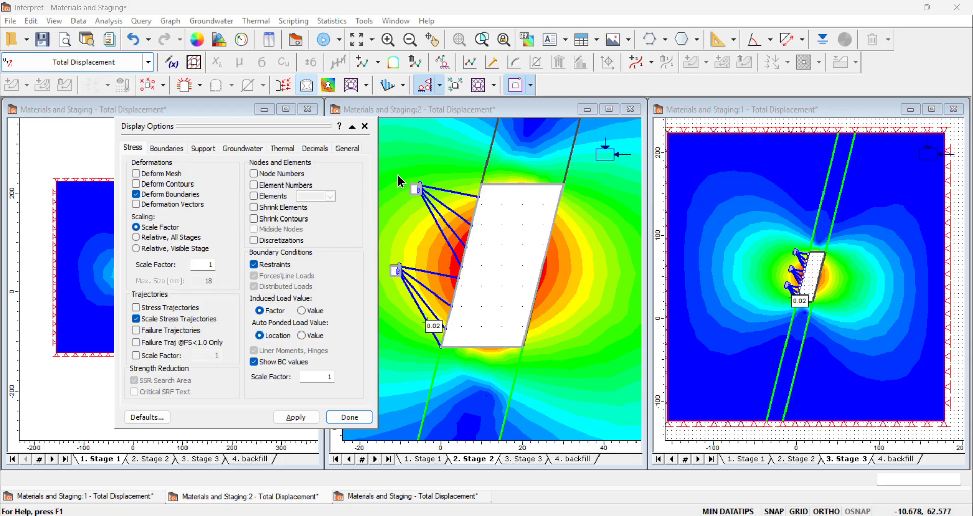
Try scaling the deformed boundaries by Relative, All Stages in the Stage 2 view, and switch back to Scale Factor
scroll(495, 242, "up", 2)
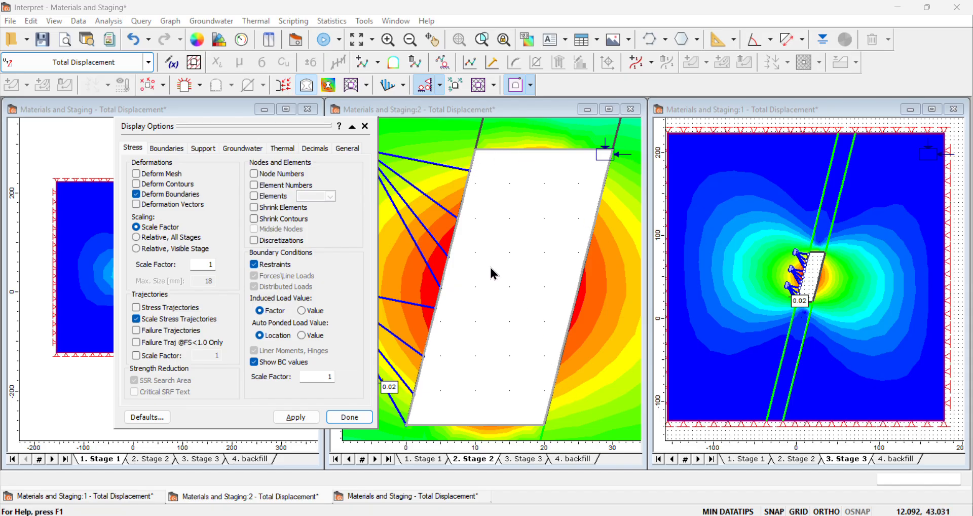
scroll(490, 273, "down", 1)
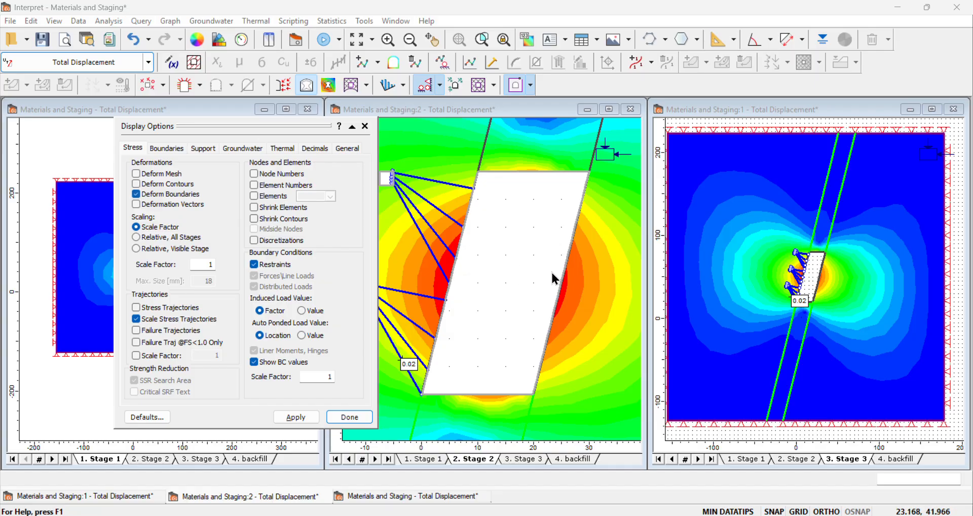
left_click(143, 238)
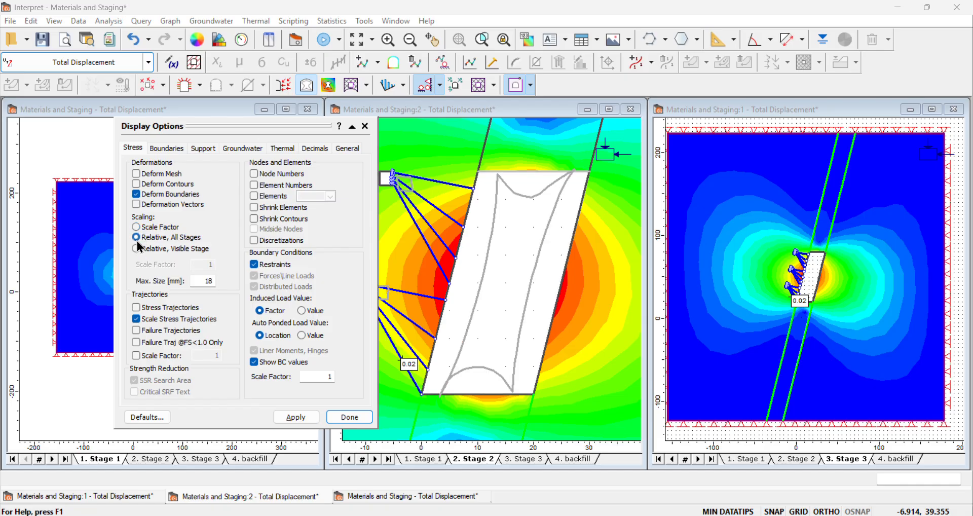
left_click(137, 227)
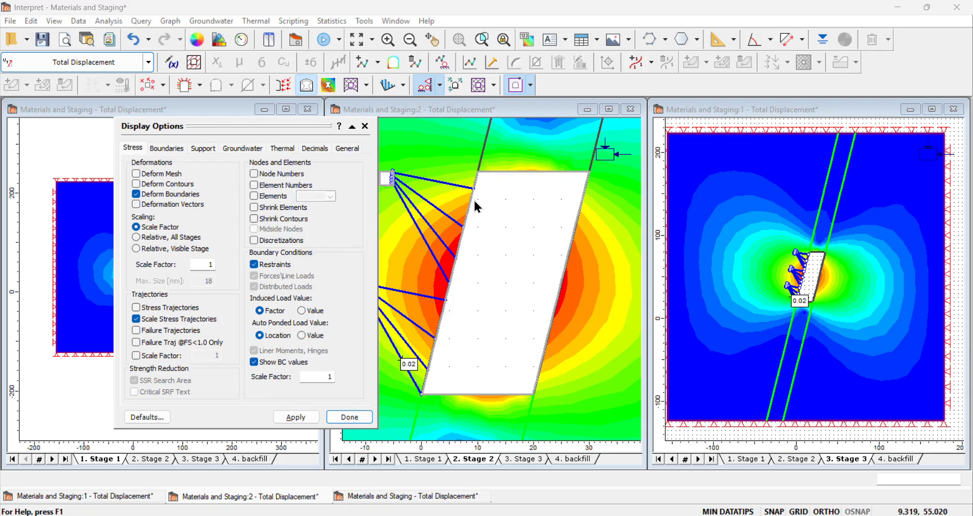
Set the deformation scale factor to 100, apply it to the Stage 2 view and inspect the deformed excavation boundary
left_click(213, 263)
type("100")
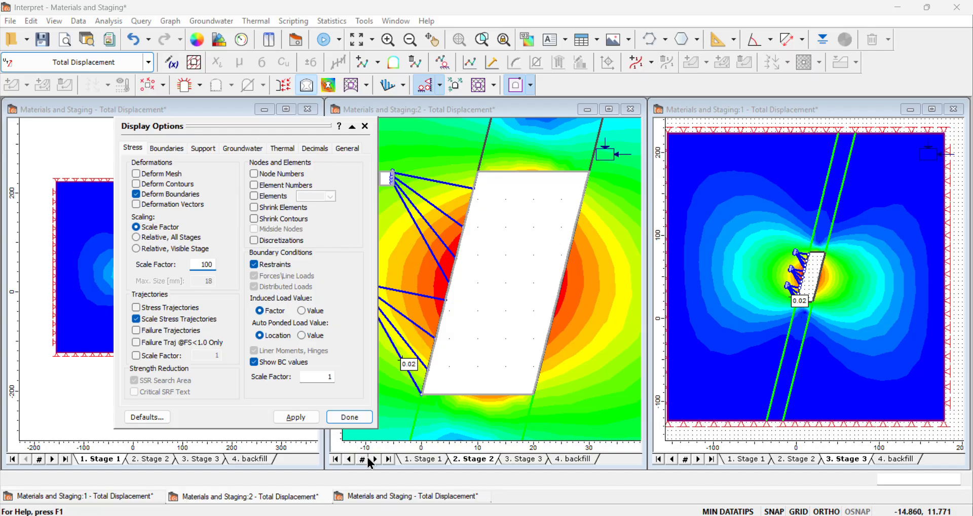
left_click(297, 418)
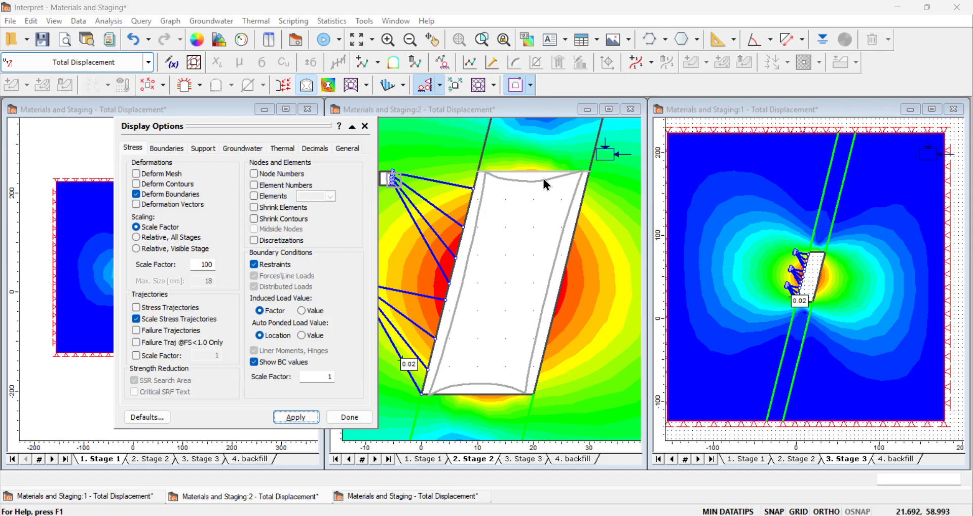
scroll(535, 180, "up", 2)
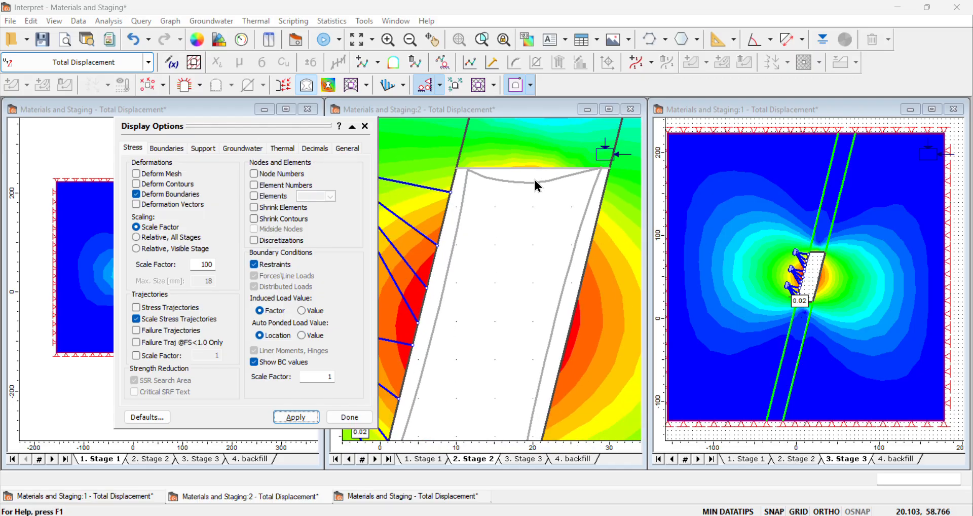
scroll(535, 181, "down", 2)
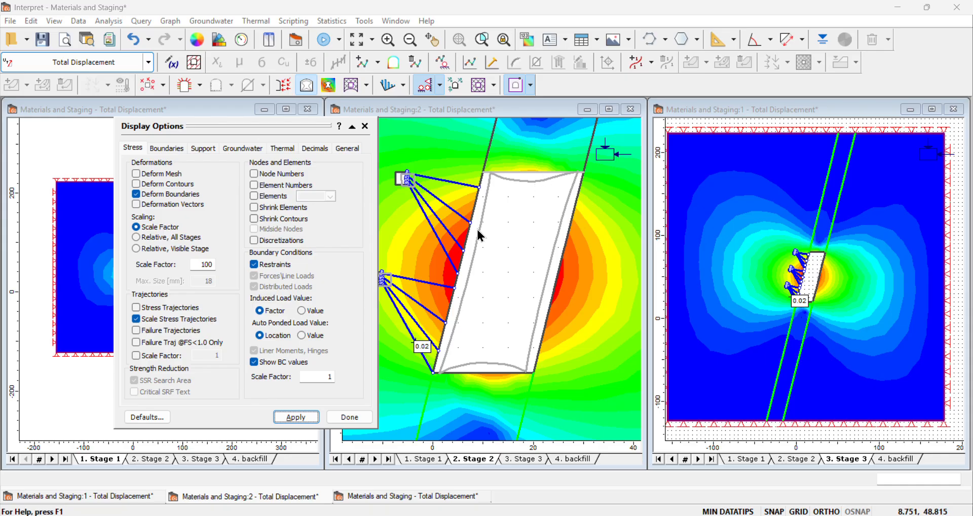
Display the deformed mesh in the Stage 2 view, inspect it around the excavation and close the display options
left_click(135, 175)
left_click(136, 175)
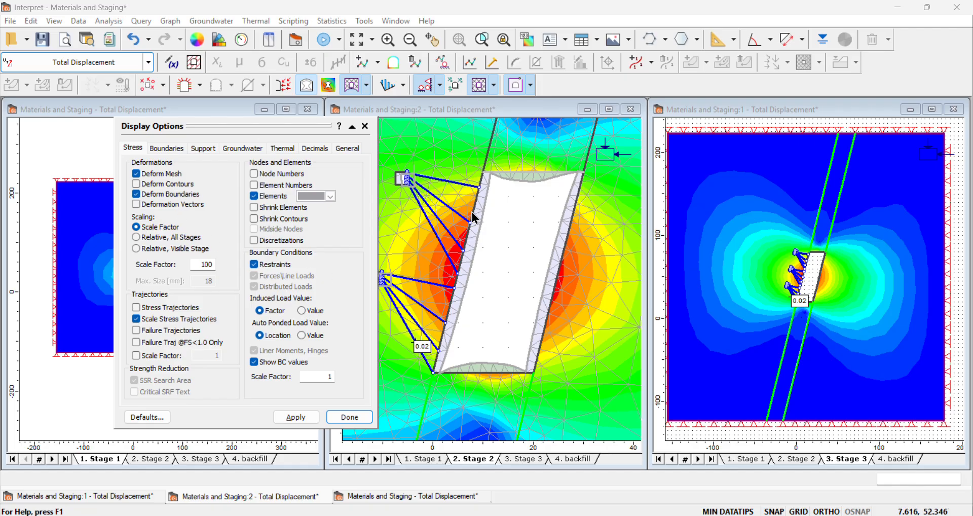
scroll(475, 219, "down", 2)
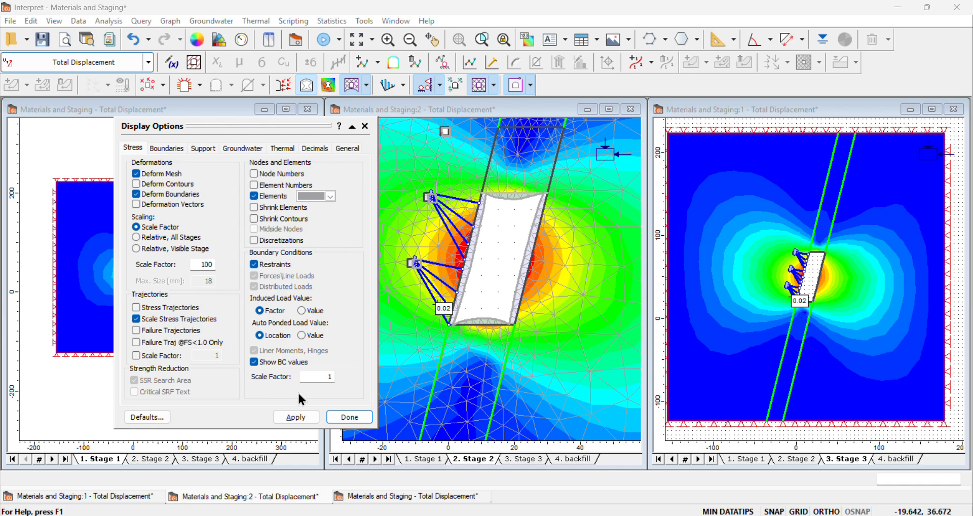
left_click(350, 417)
Turn off Deform Mesh and Deform Boundaries in the Stage 2 view's display options
right_click(386, 289)
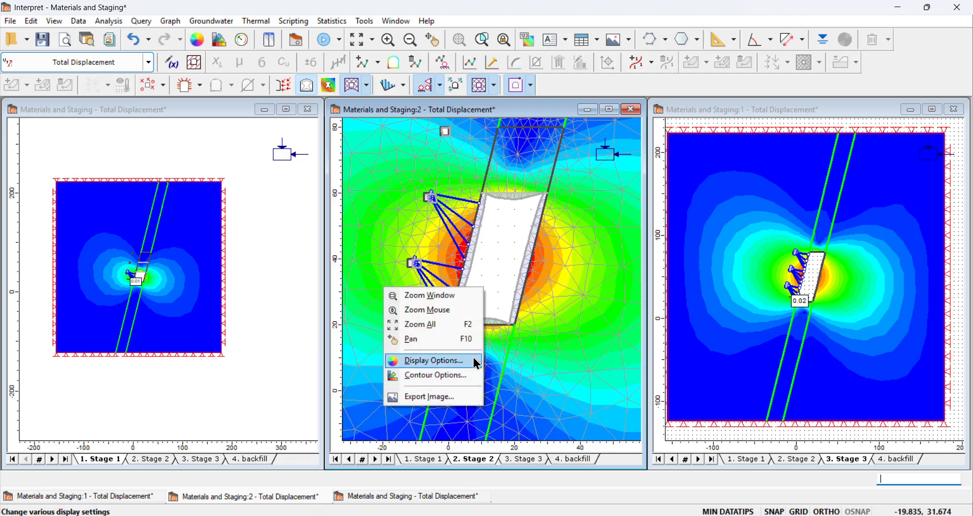
left_click(476, 362)
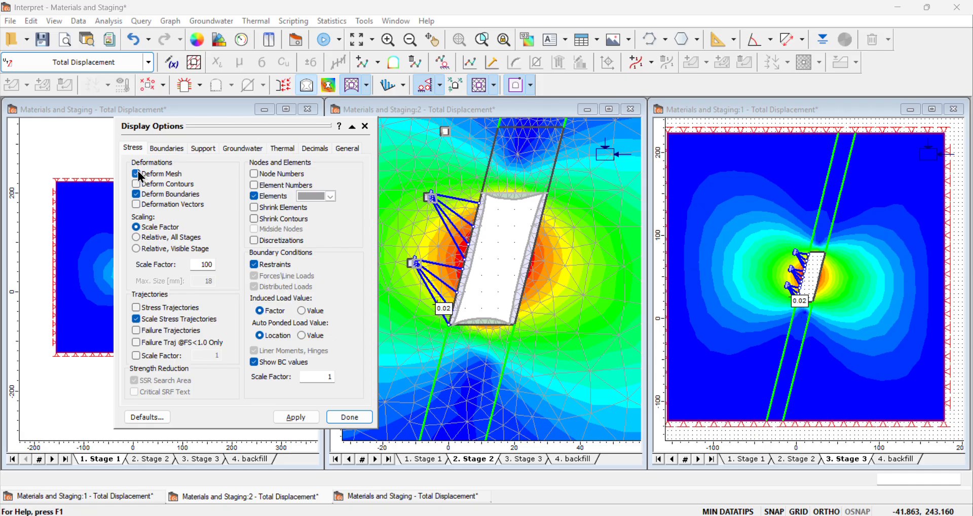
left_click(138, 174)
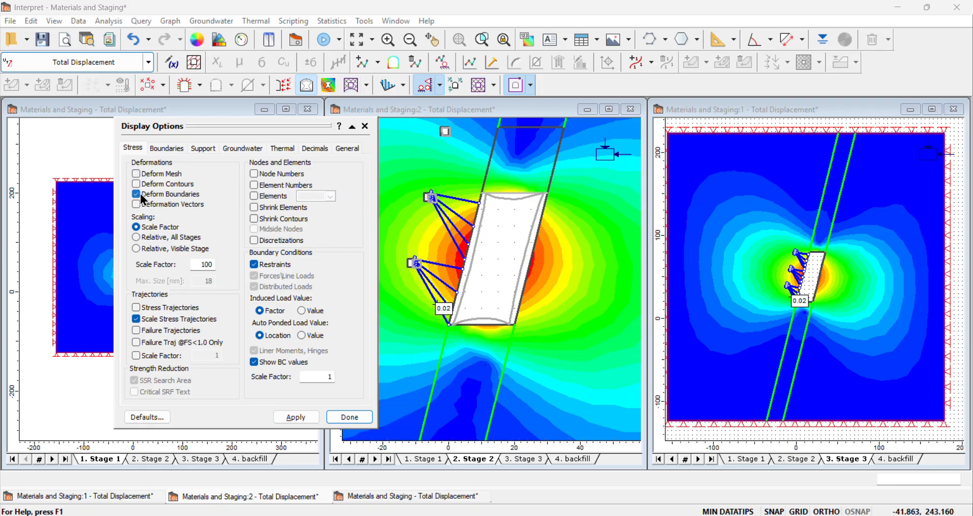
left_click(142, 196)
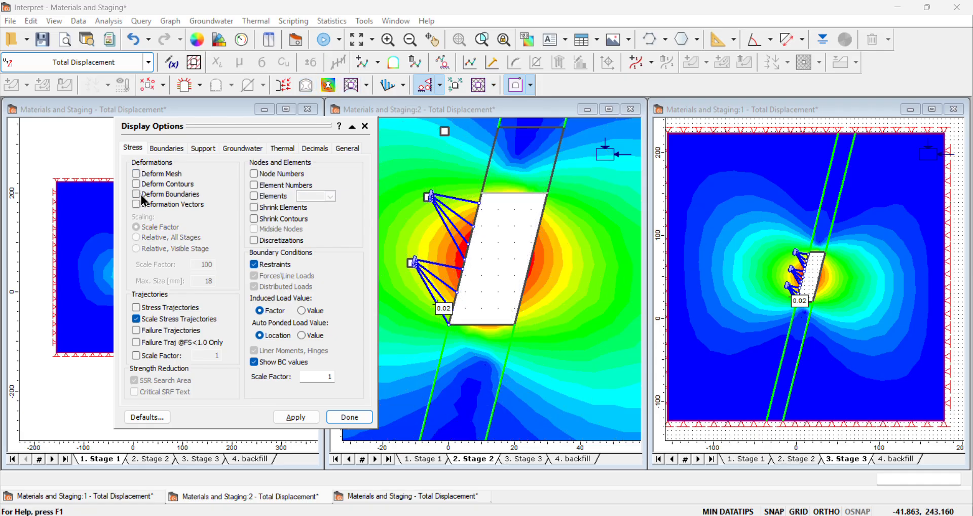
left_click(365, 126)
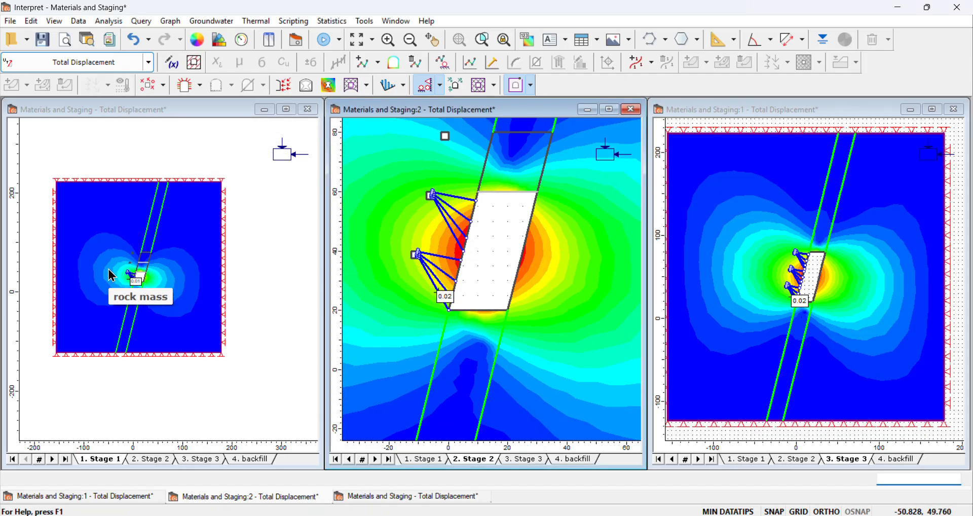
scroll(113, 274, "up", 5)
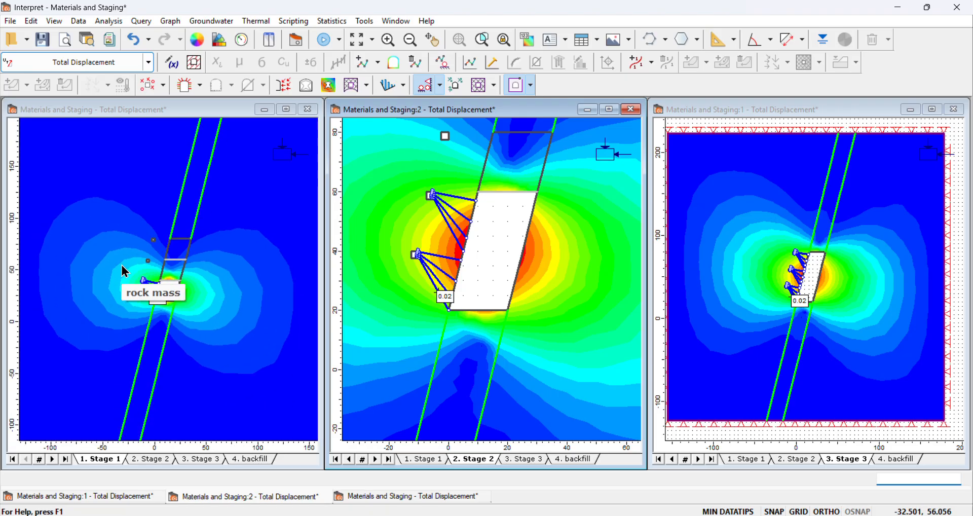
scroll(121, 266, "down", 2)
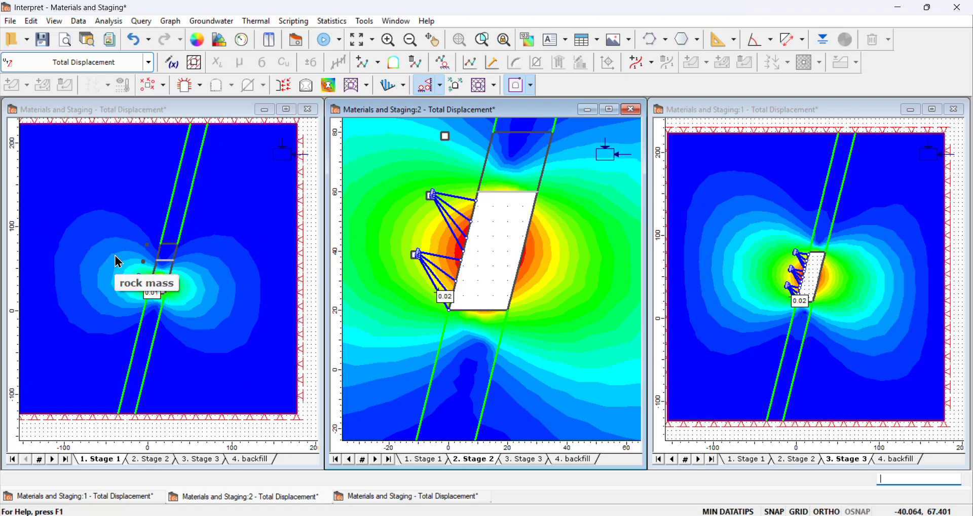
scroll(117, 261, "up", 1)
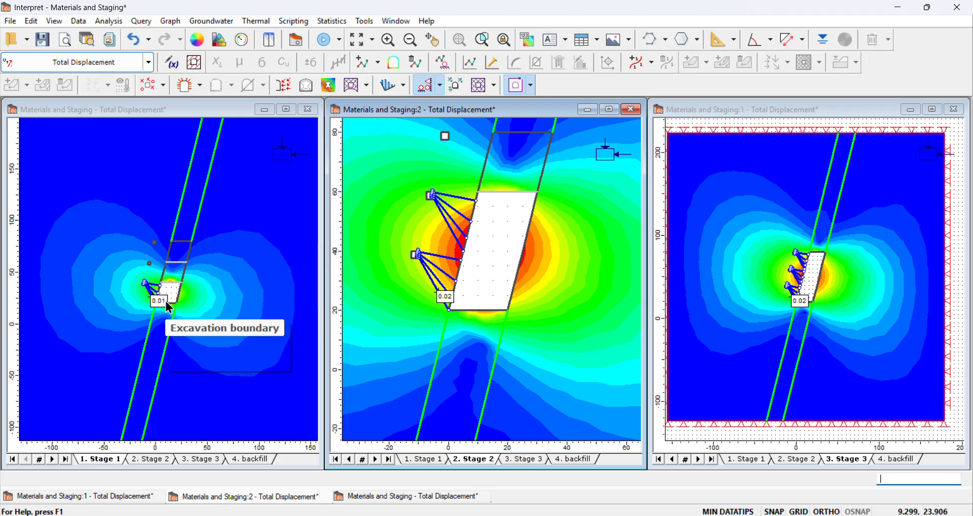
Hide the bolts in the Stage 2 view through the support display options, and show them again
right_click(413, 266)
left_click(444, 343)
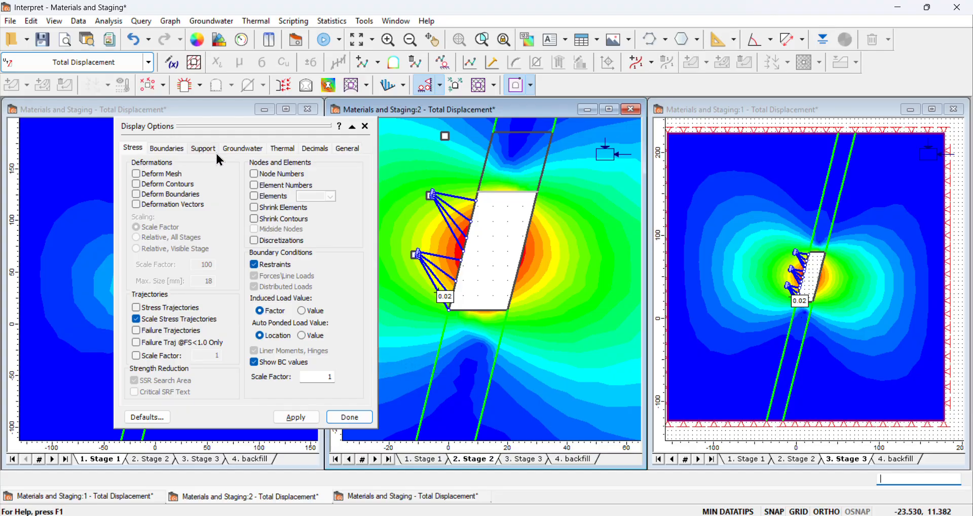
left_click(204, 148)
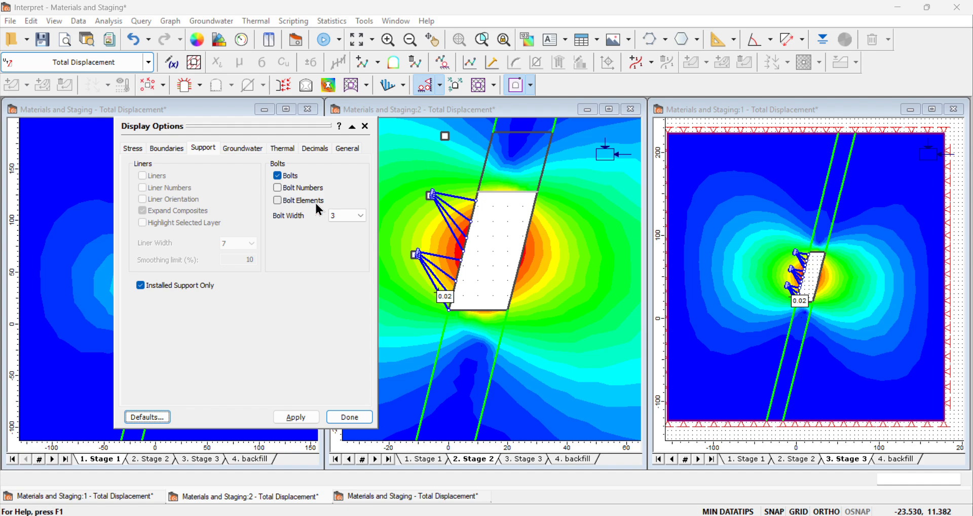
left_click(278, 178)
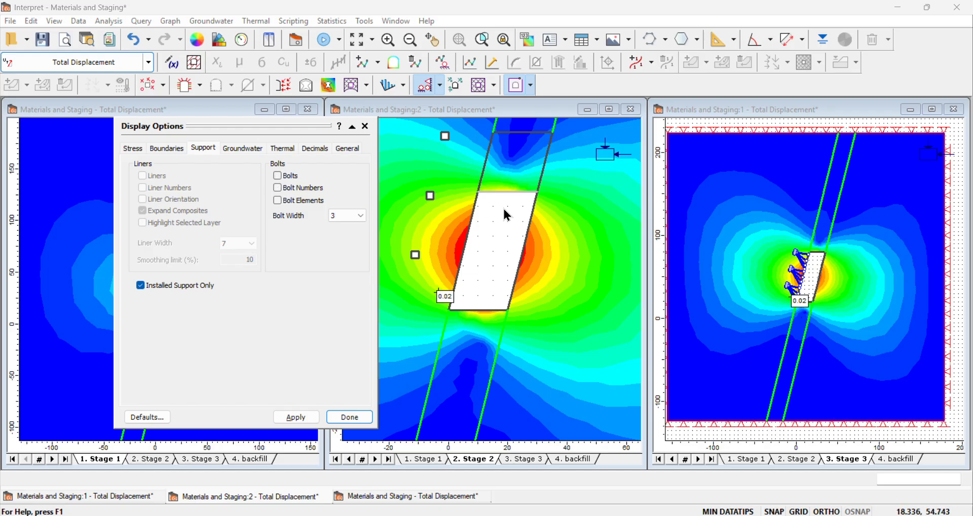
left_click(279, 178)
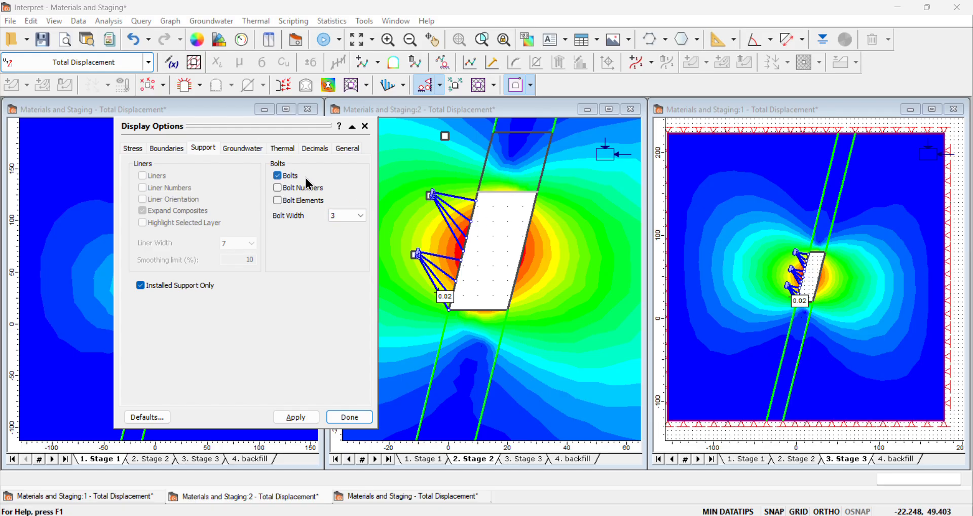
scroll(471, 210, "up", 4)
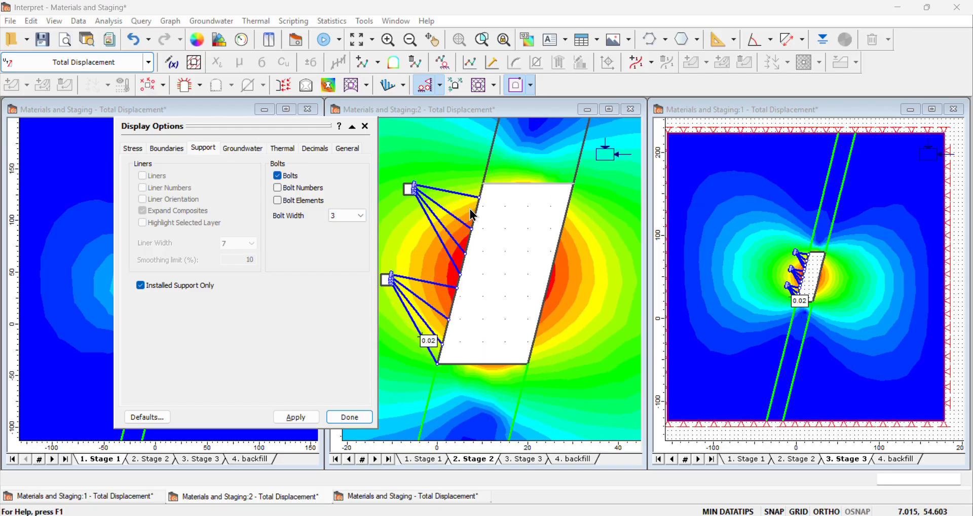
scroll(471, 214, "down", 2)
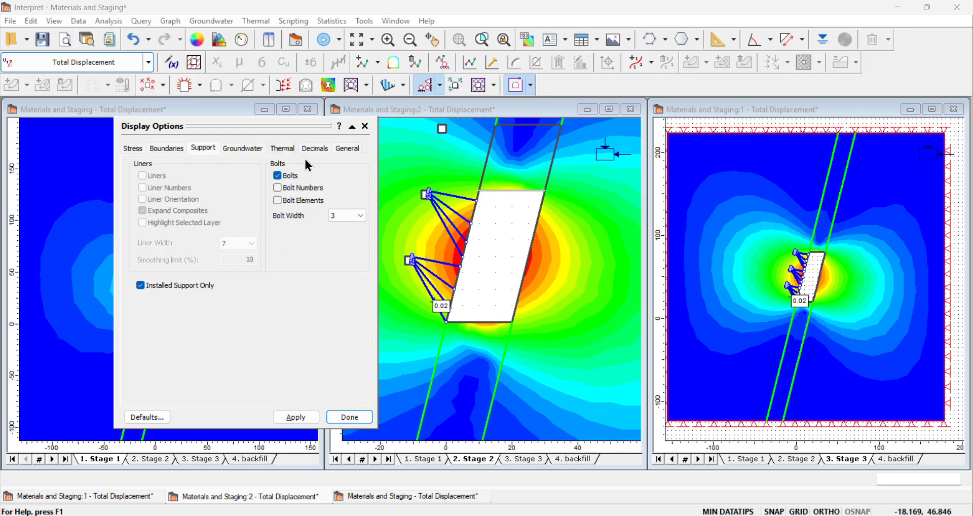
left_click(340, 416)
Apply the support display options to the Stage 1 view with Bolts enabled
left_click(177, 267)
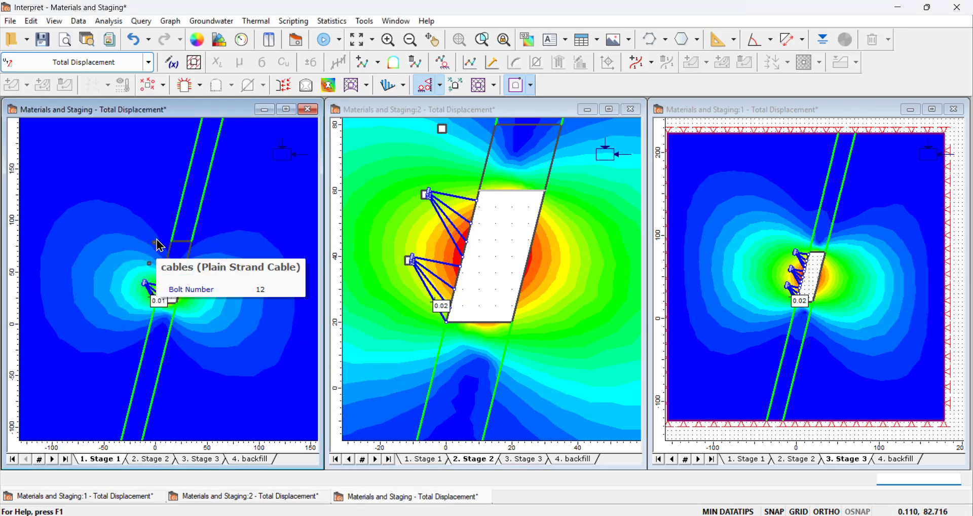
right_click(175, 241)
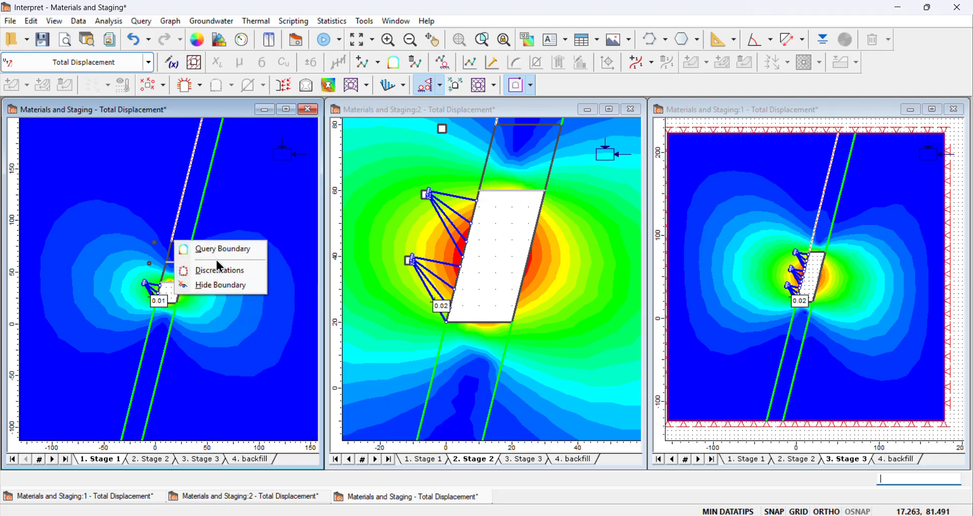
left_click(158, 266)
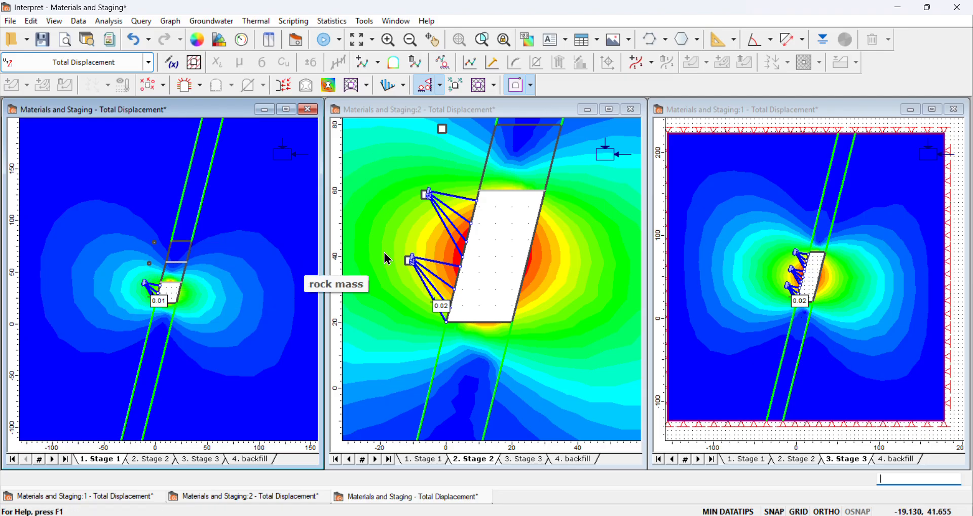
right_click(258, 267)
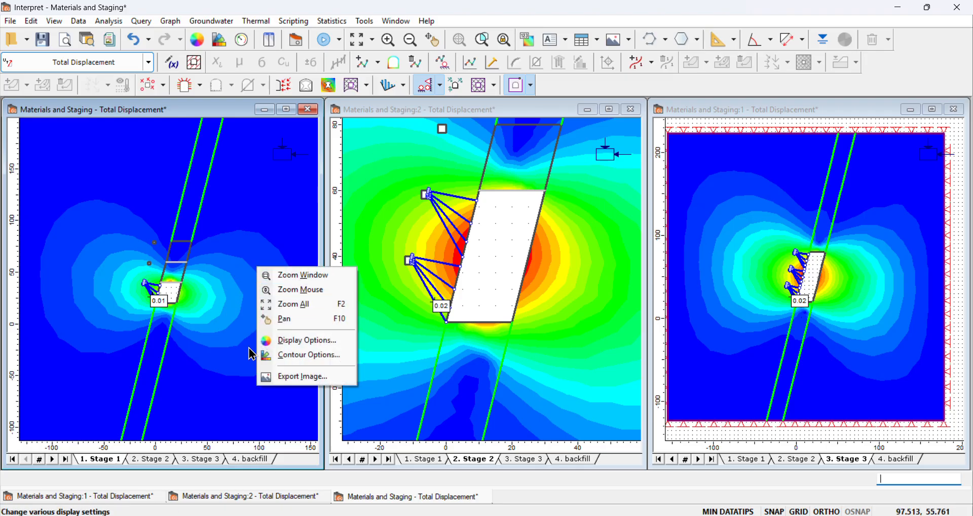
left_click(269, 341)
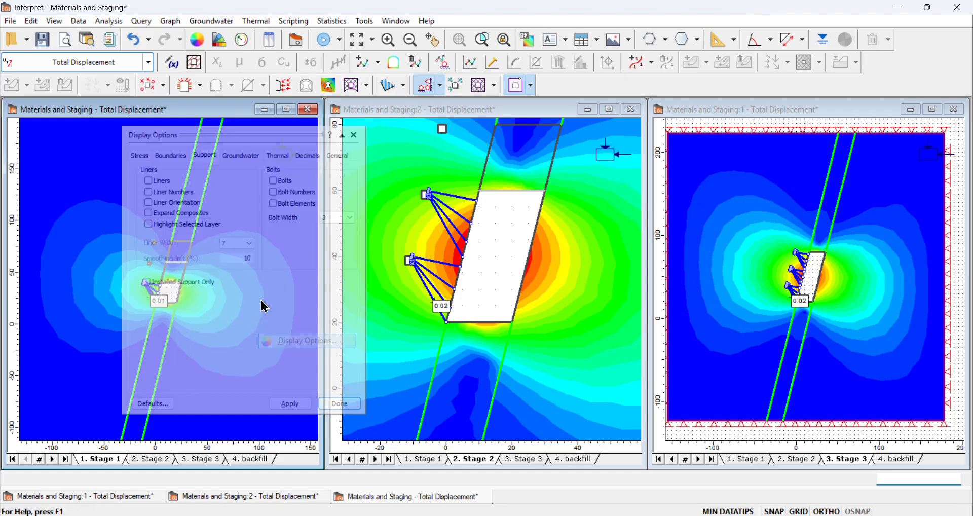
left_click(277, 176)
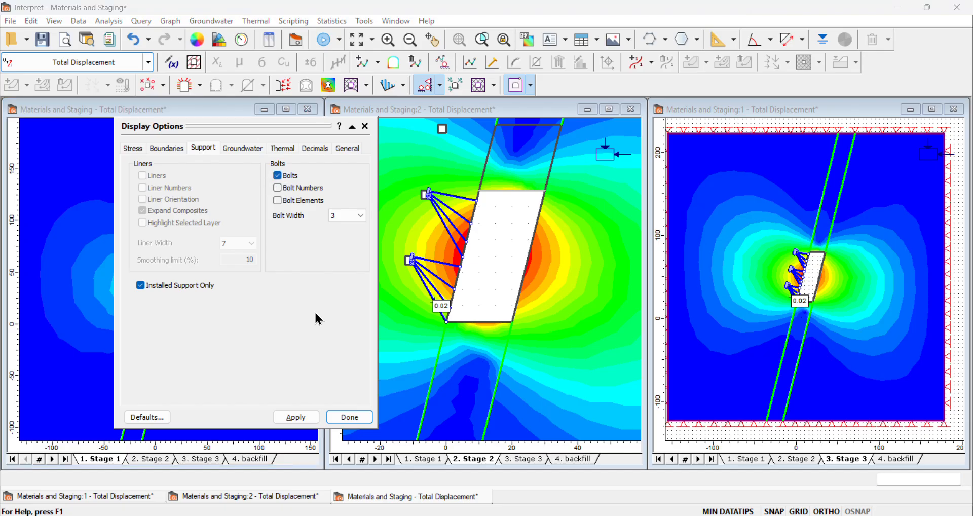
left_click(291, 413)
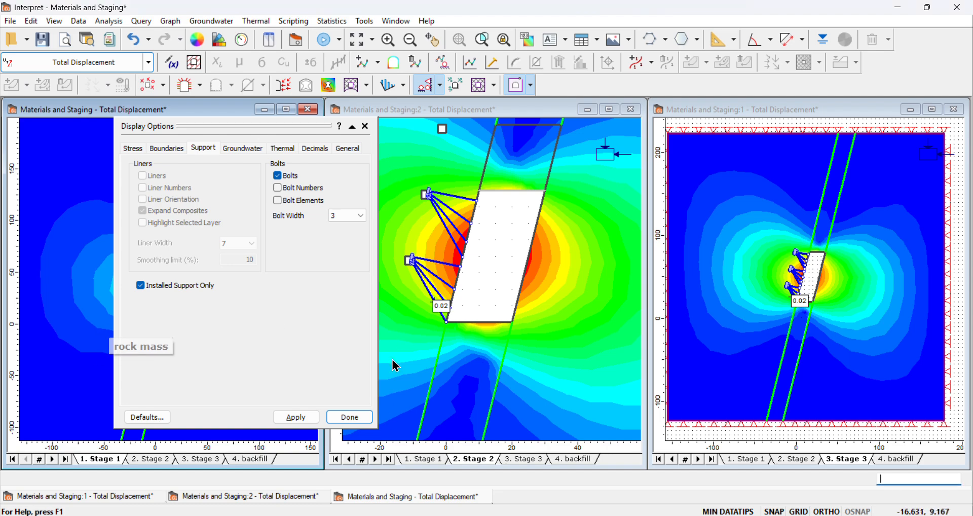
left_click(350, 417)
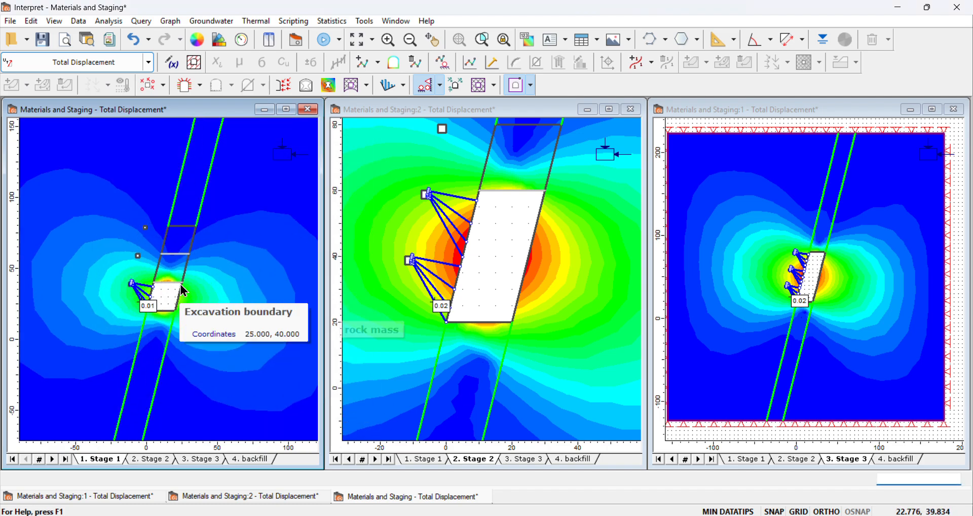
Compare the cables installed around the excavation in the Stage 1, Stage 2 and Stage 3 views
scroll(184, 292, "up", 3)
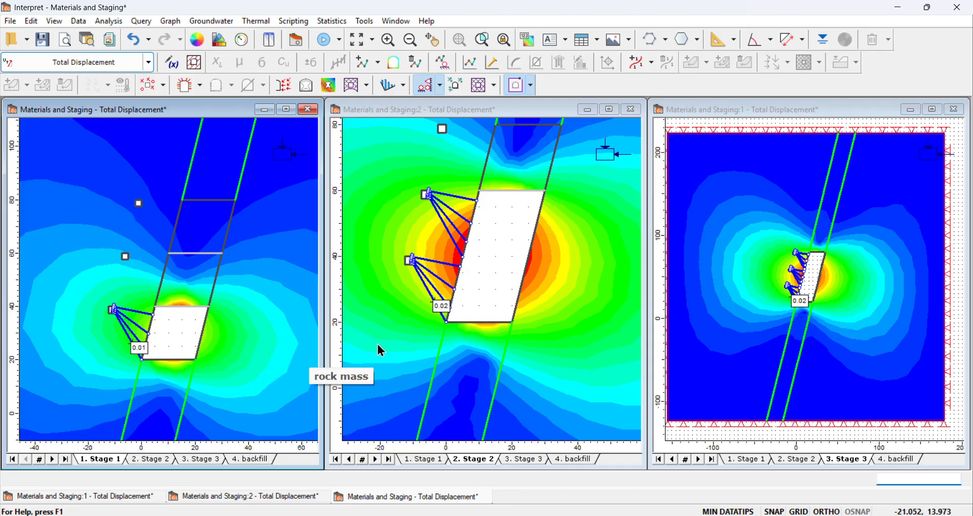
scroll(815, 246, "down", 4)
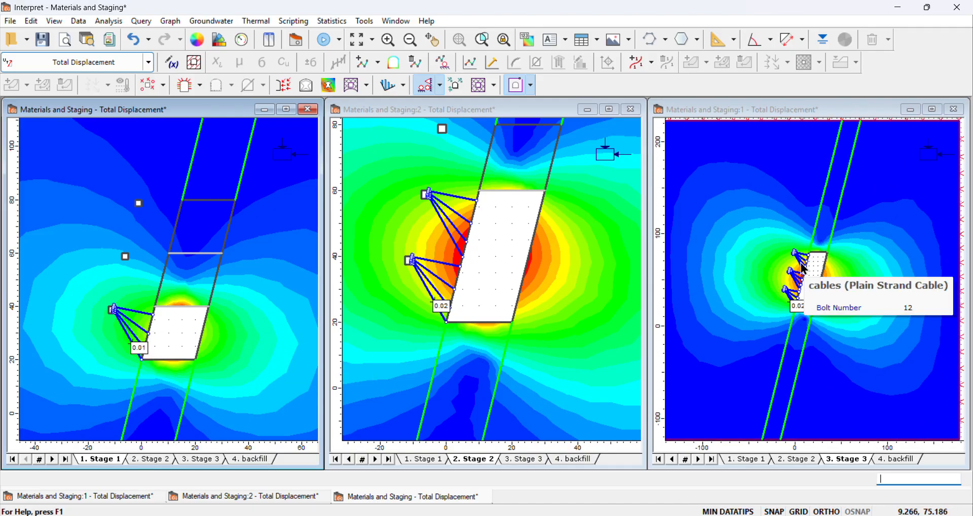
scroll(410, 197, "up", 1)
scroll(407, 191, "down", 1)
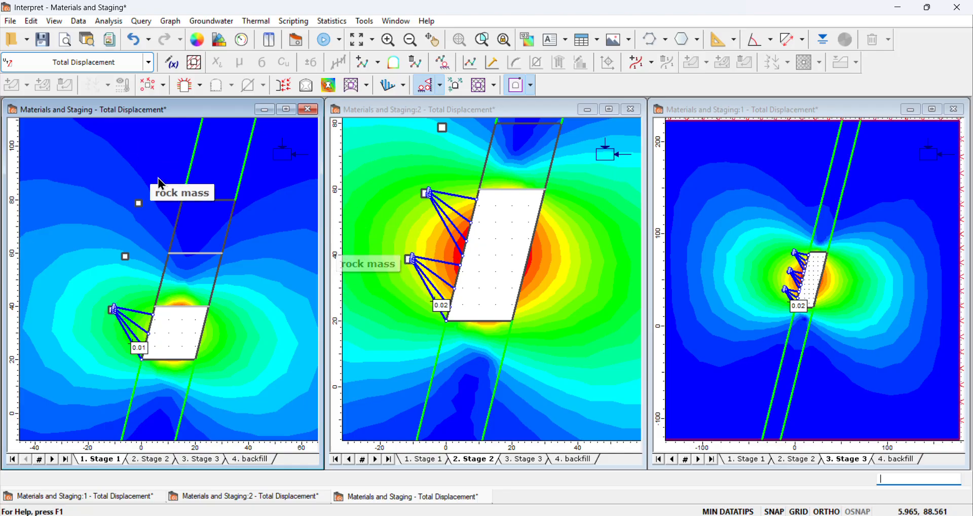
Turn on Bolt Numbers in the Stage 2 view's support display options
right_click(384, 218)
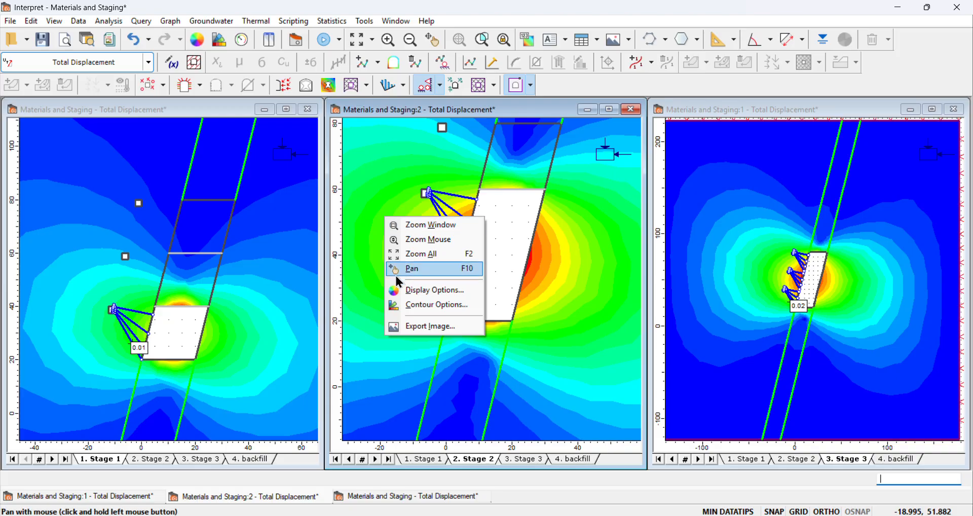
left_click(431, 292)
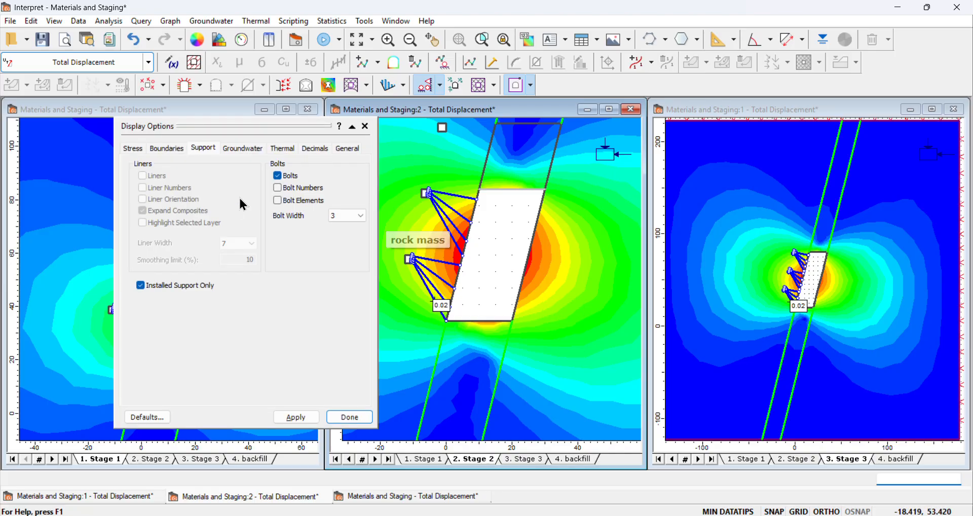
left_click(282, 189)
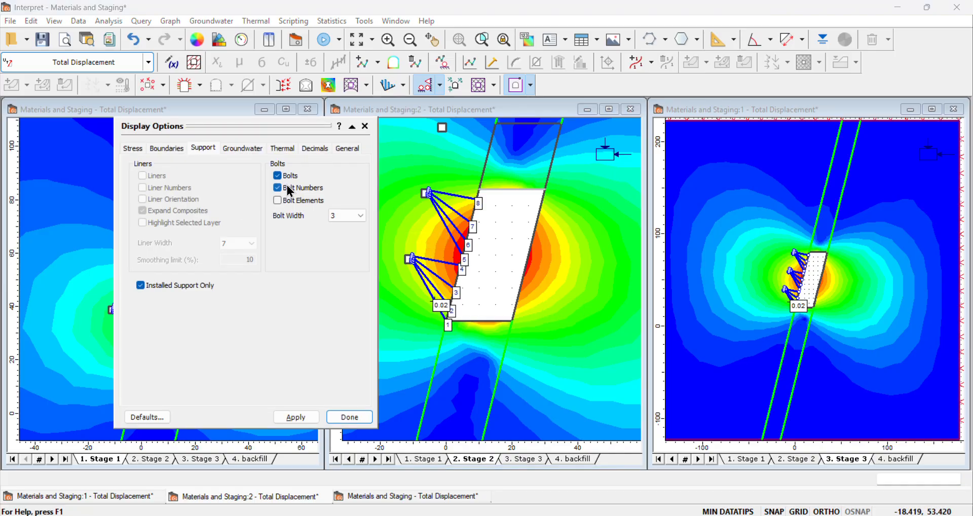
scroll(500, 243, "up", 2)
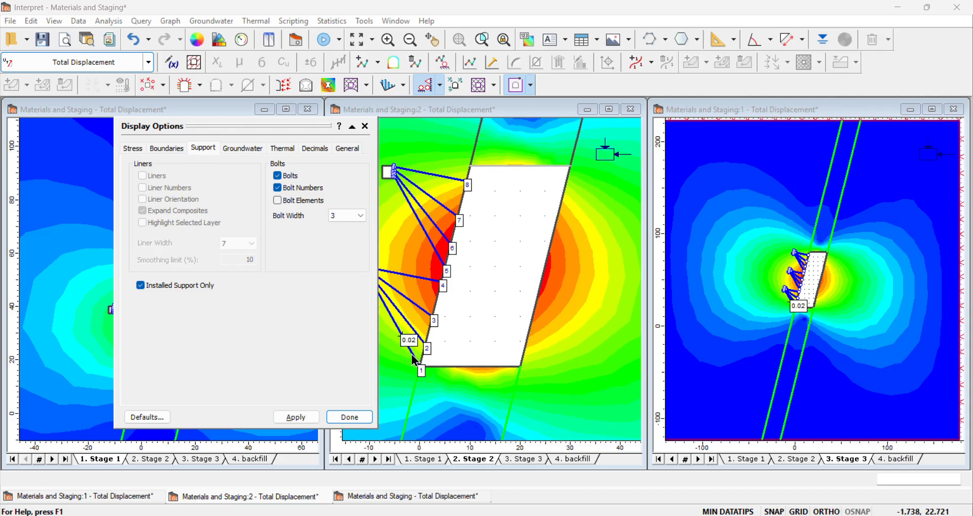
scroll(484, 203, "down", 1)
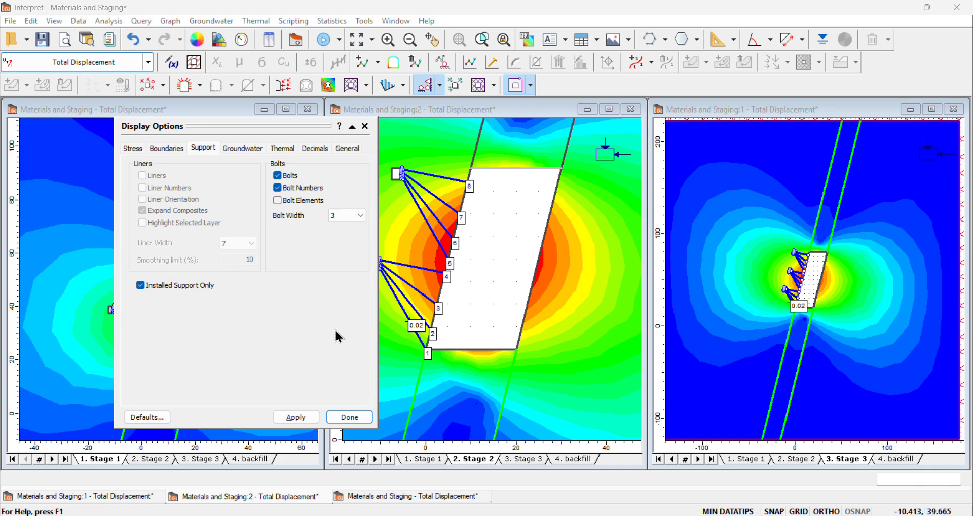
left_click(351, 417)
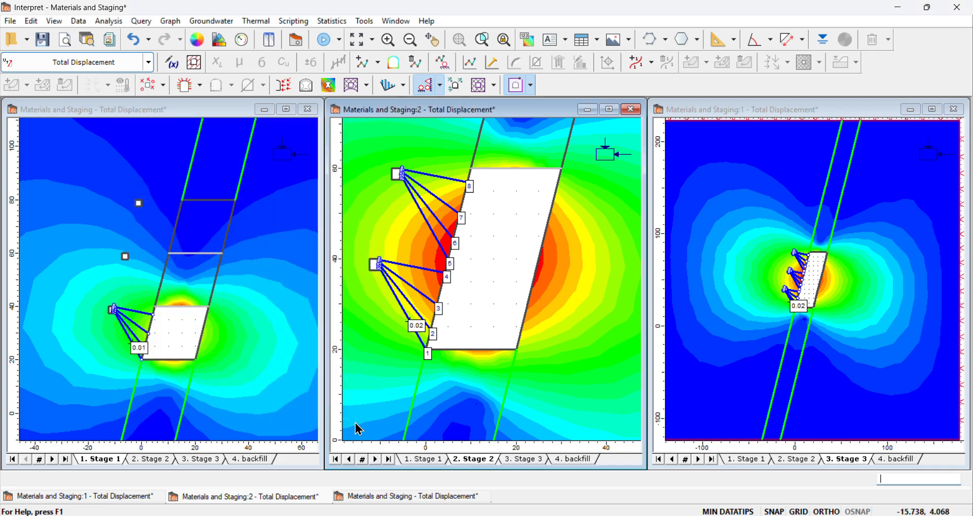
Apply the support display options with Bolt Numbers enabled to the Stage 1 view
right_click(229, 307)
left_click(243, 388)
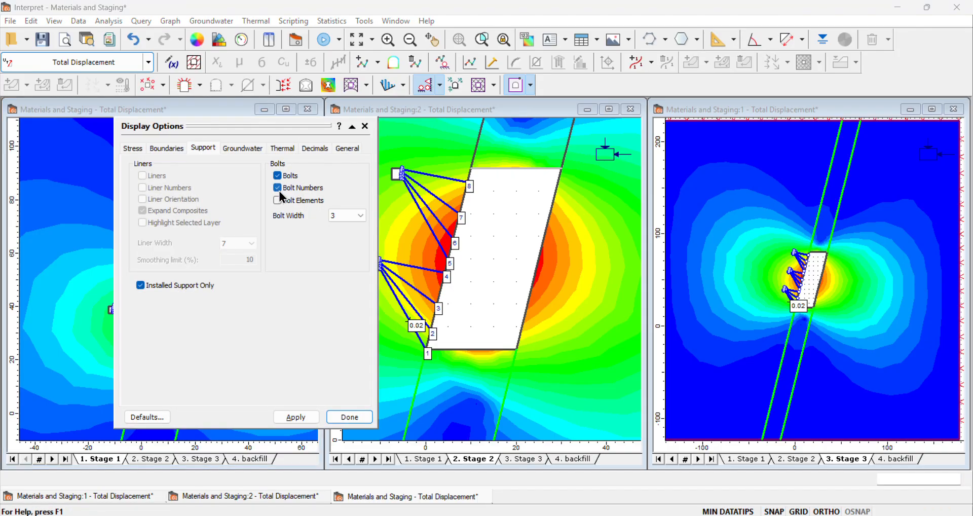
left_click(301, 413)
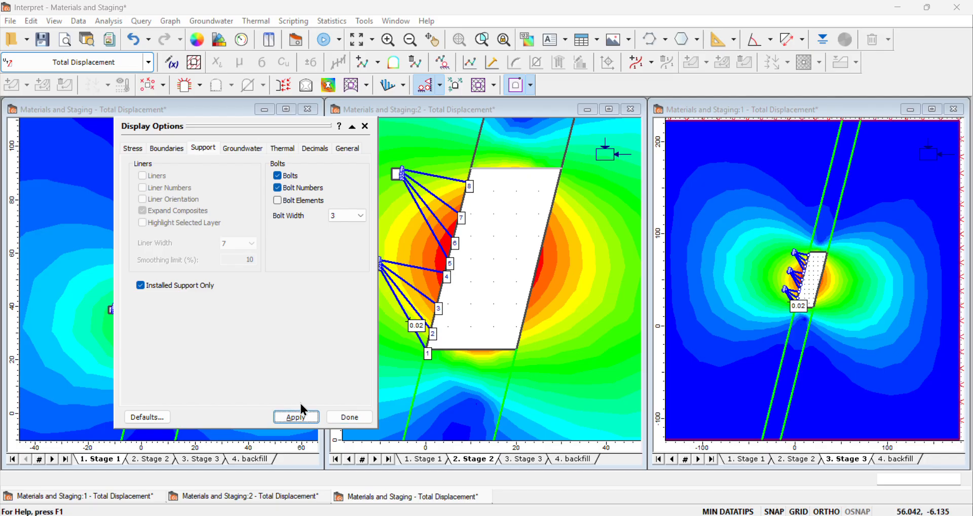
left_click(353, 425)
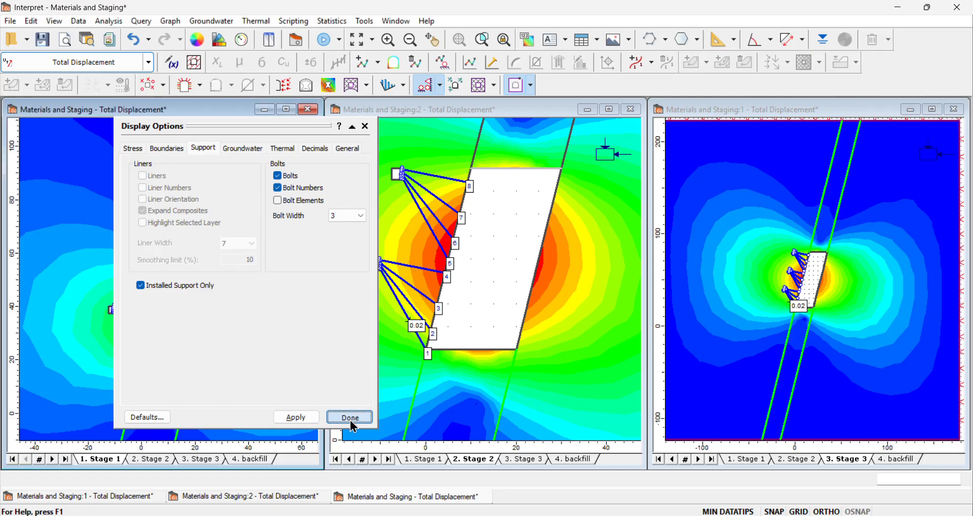
scroll(198, 351, "up", 4)
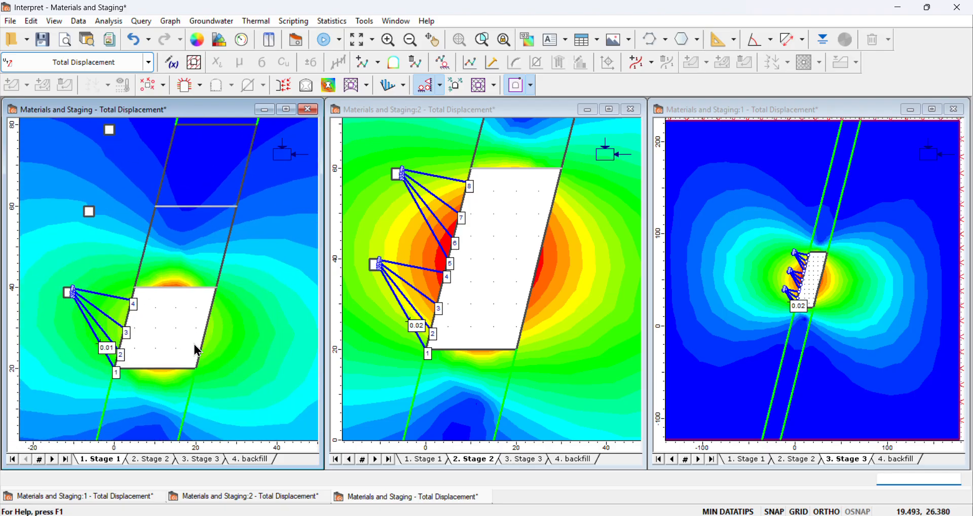
scroll(809, 266, "up", 1)
Turn on Bolt Numbers in the Stage 3 view's support display options
right_click(806, 262)
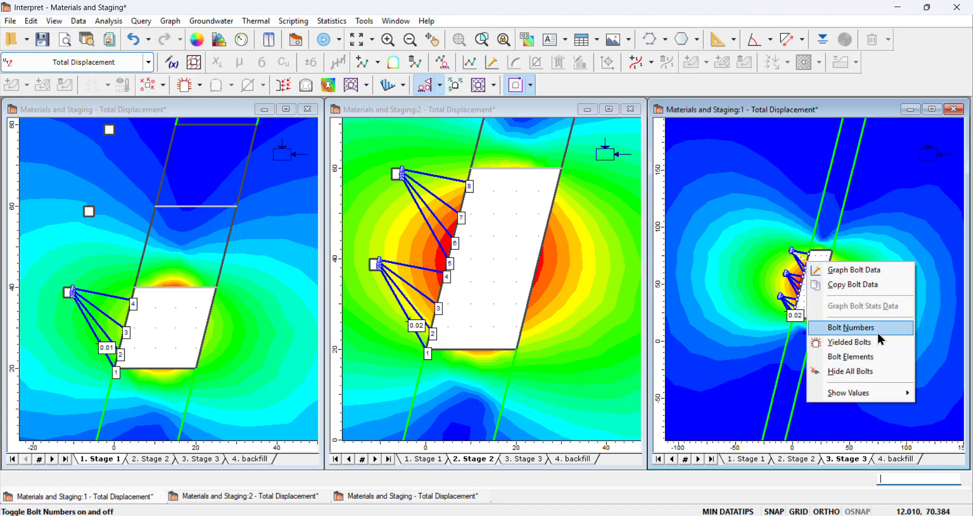
left_click(753, 364)
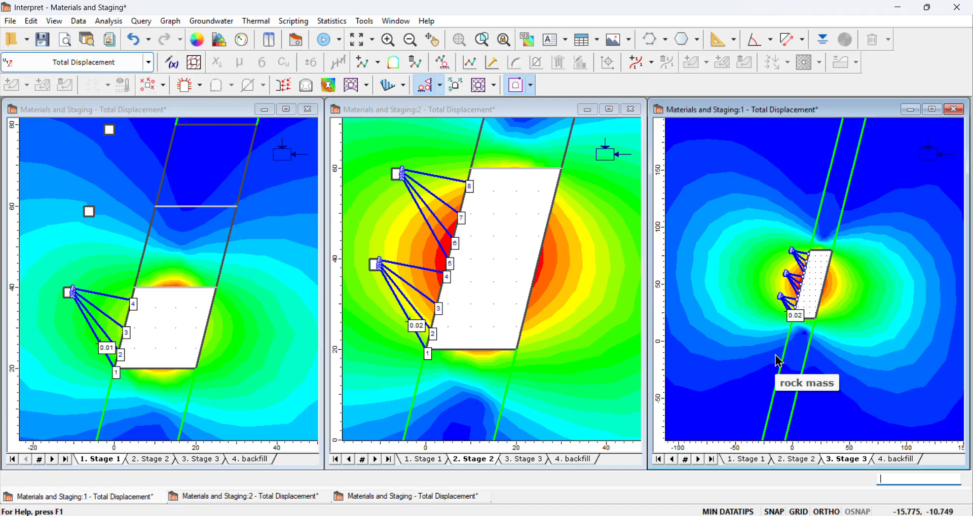
right_click(848, 345)
left_click(892, 418)
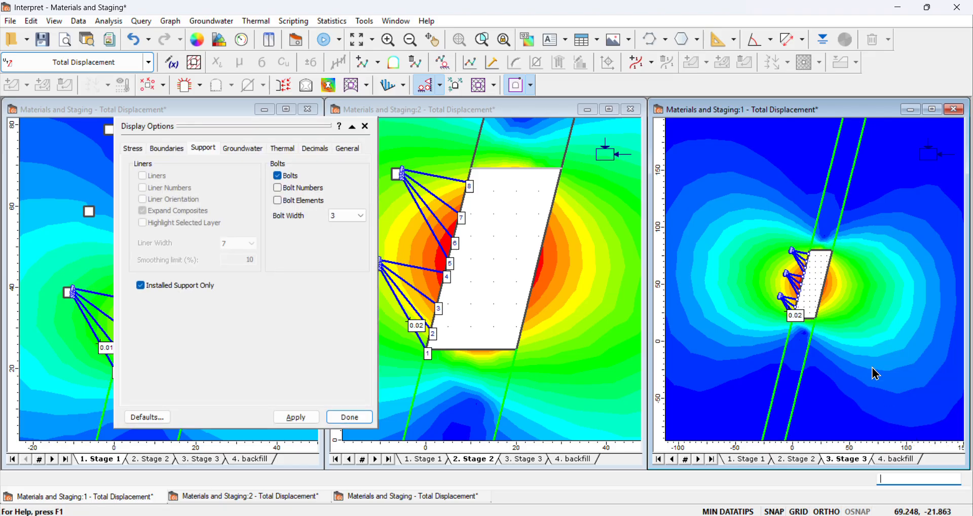
left_click(278, 189)
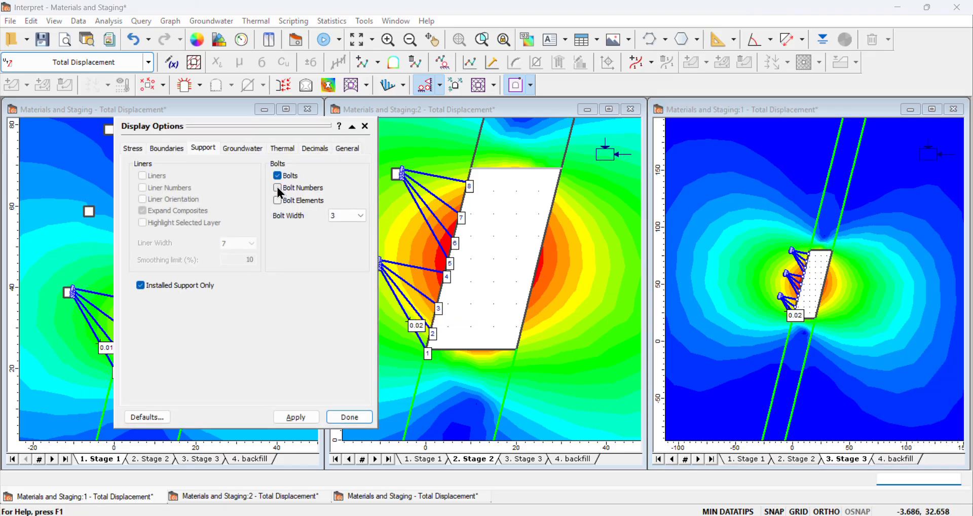
left_click(306, 418)
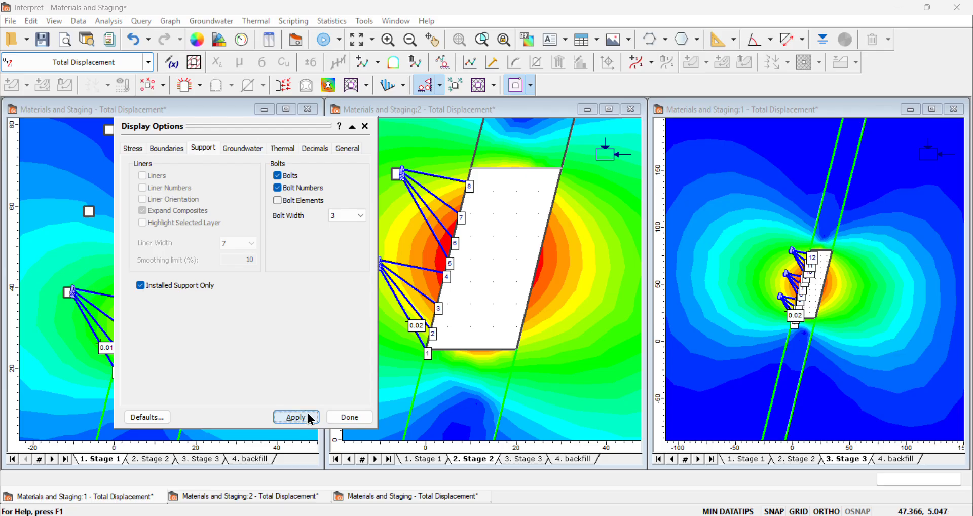
left_click(350, 417)
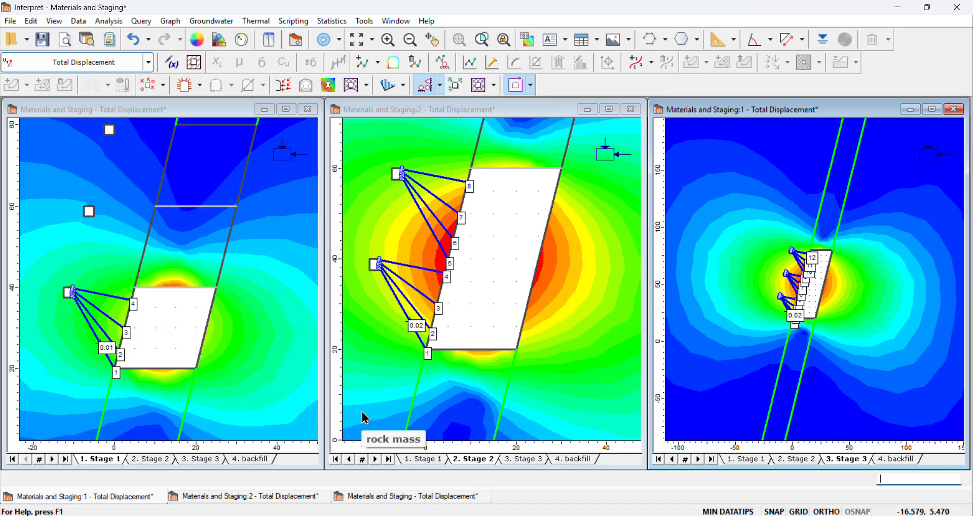
scroll(841, 270, "up", 2)
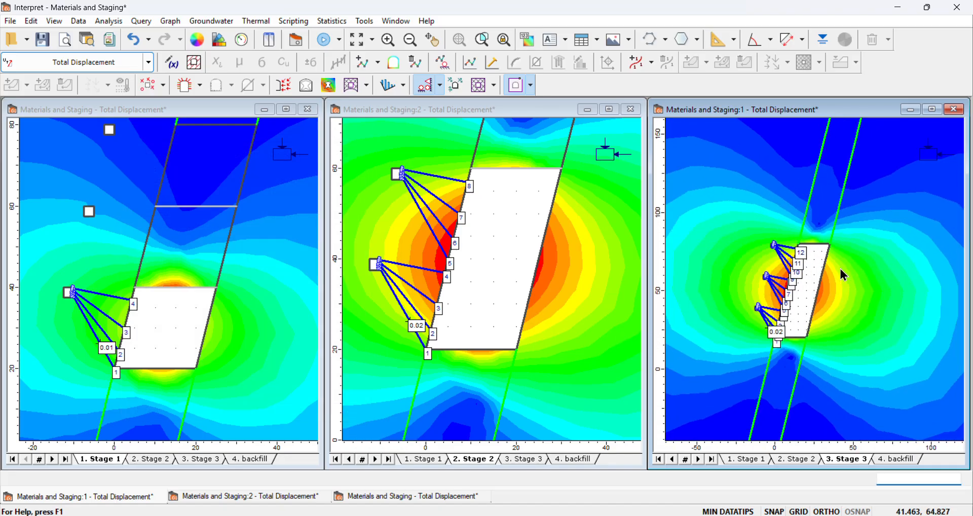
scroll(840, 268, "down", 1)
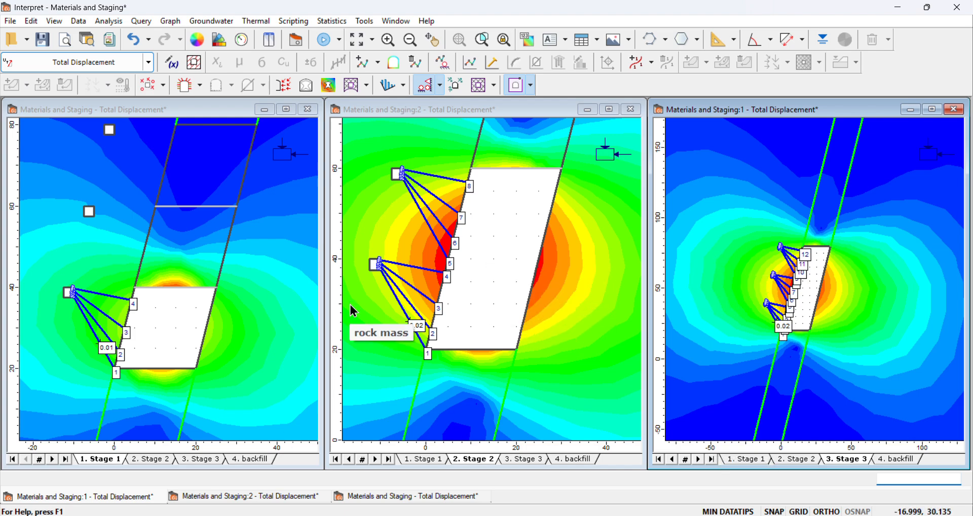
Turn on Bolt Elements in the Stage 2 view's support display options and inspect the segments along the cables
scroll(394, 248, "down", 1)
right_click(430, 223)
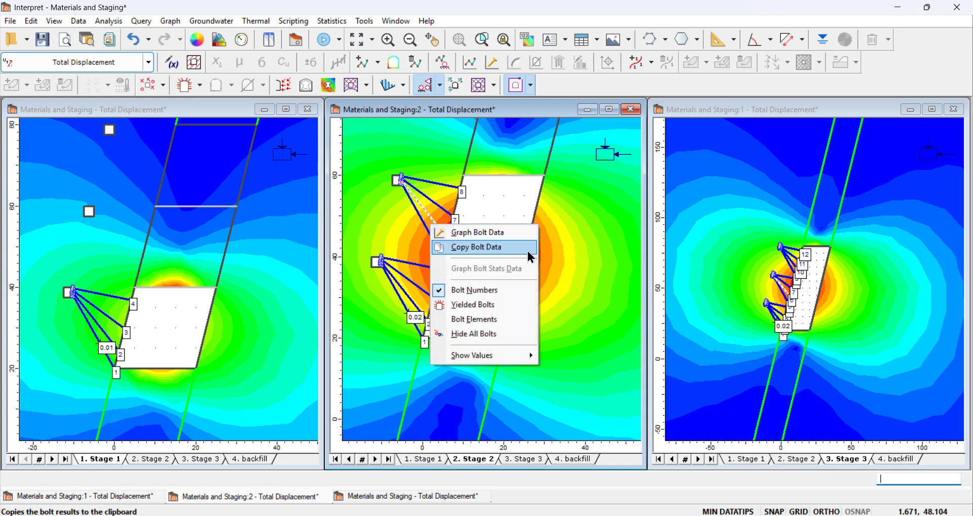
left_click(598, 240)
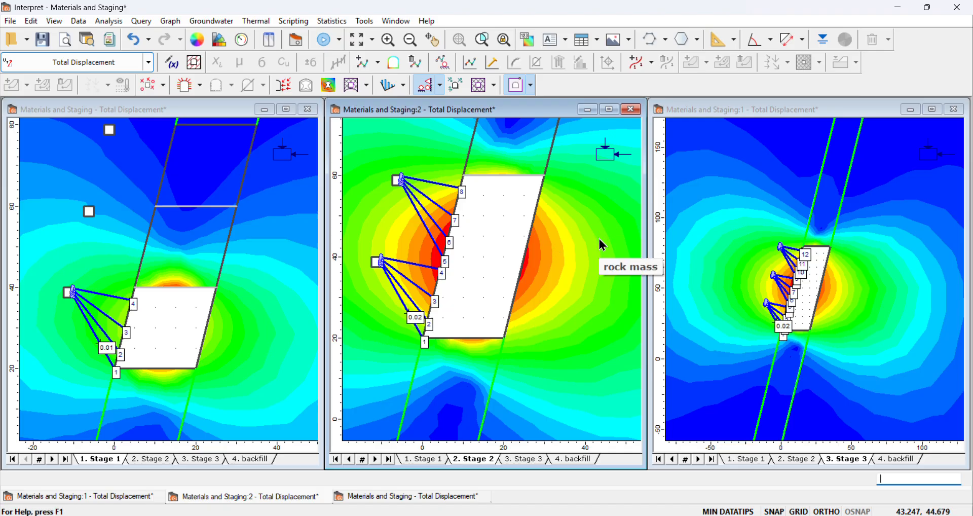
right_click(540, 248)
left_click(588, 323)
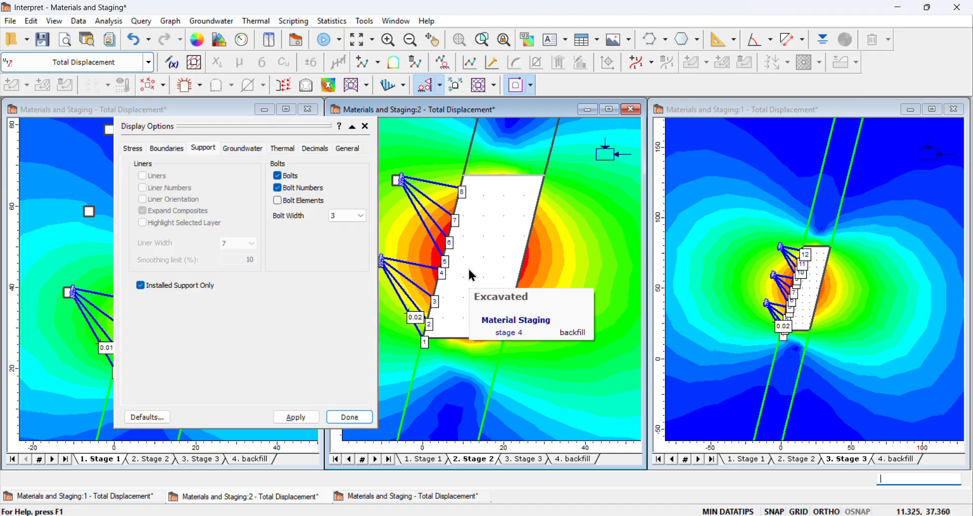
left_click(277, 200)
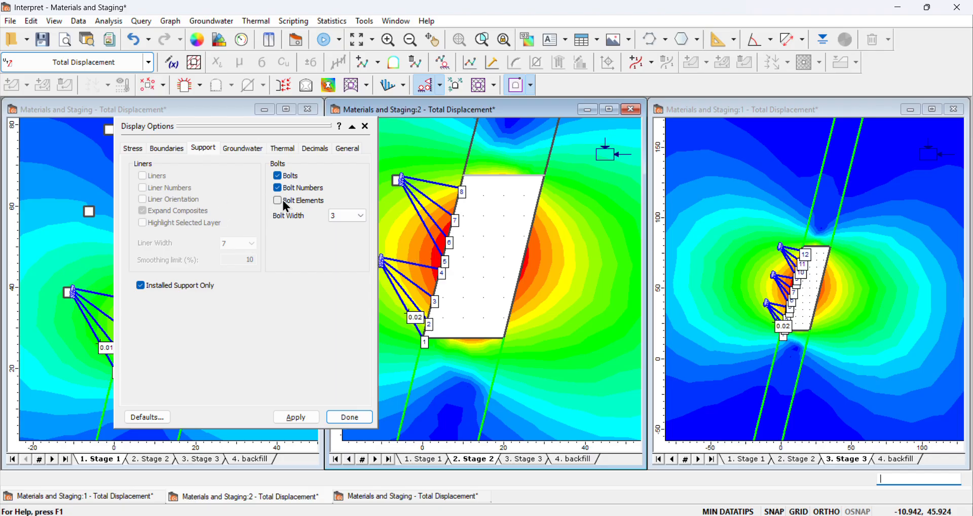
scroll(429, 213, "up", 2)
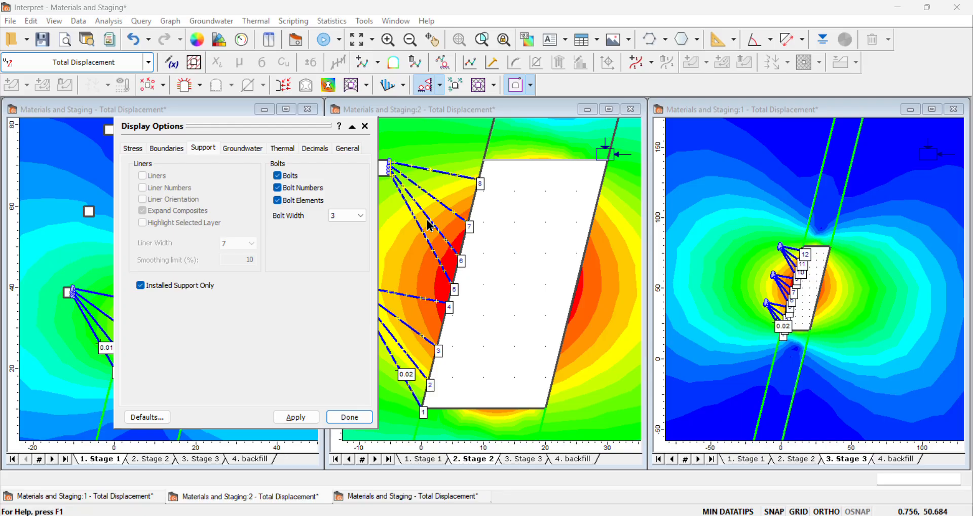
scroll(424, 229, "up", 1)
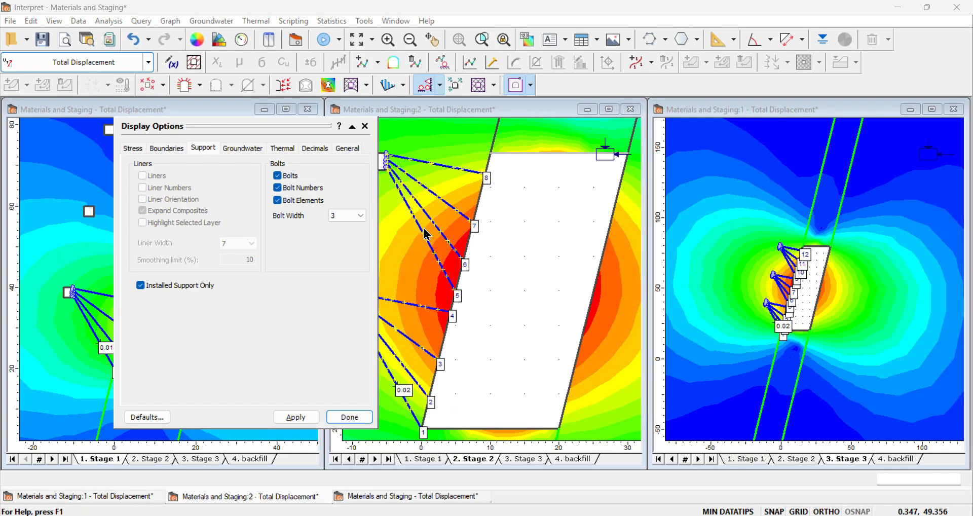
scroll(428, 234, "down", 1)
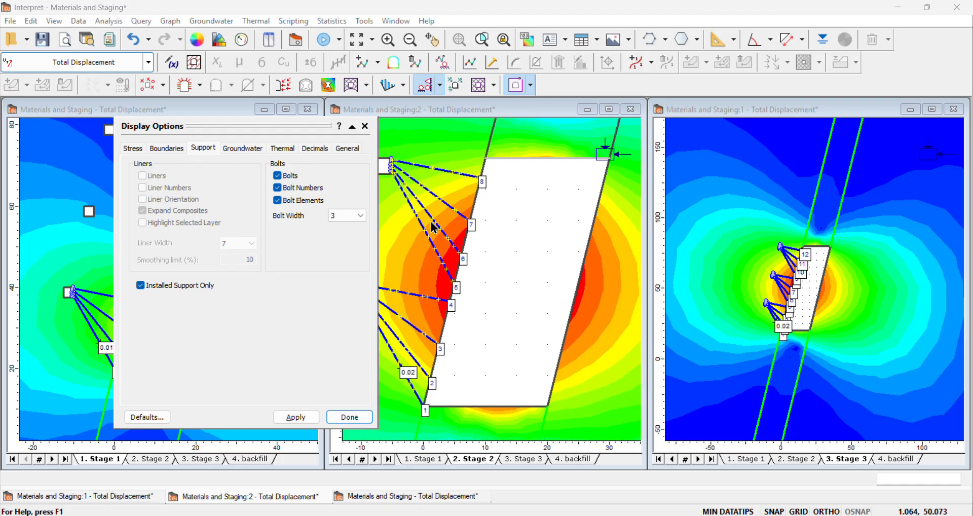
scroll(435, 226, "down", 1)
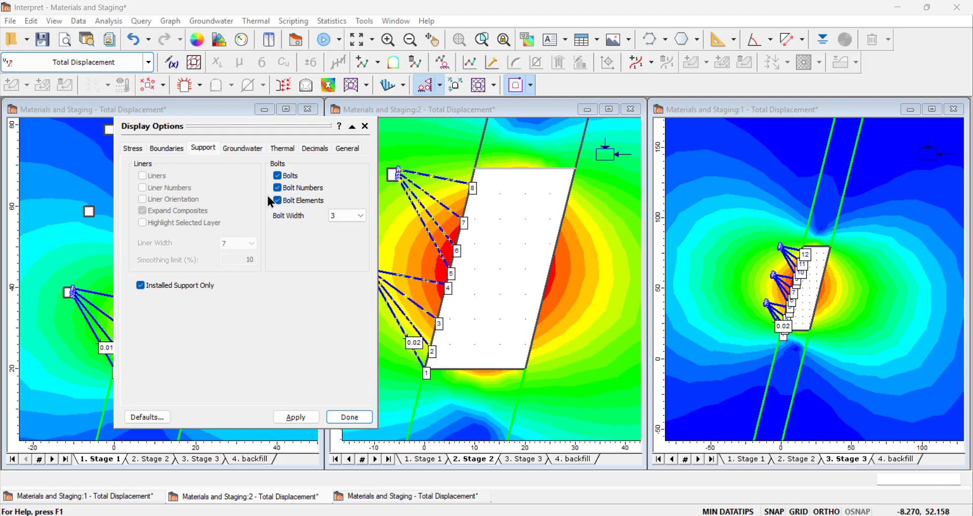
left_click(338, 418)
mouse_move(377, 278)
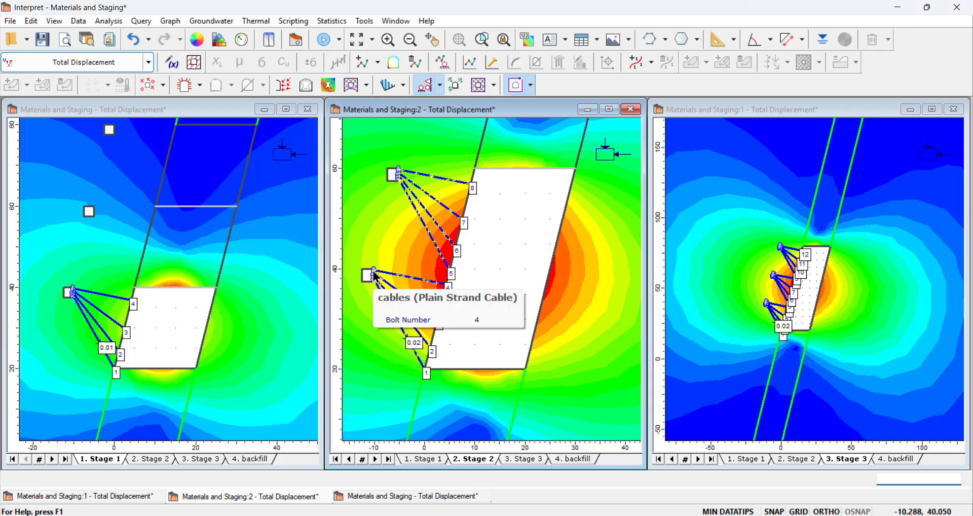
scroll(376, 278, "down", 1)
mouse_move(391, 185)
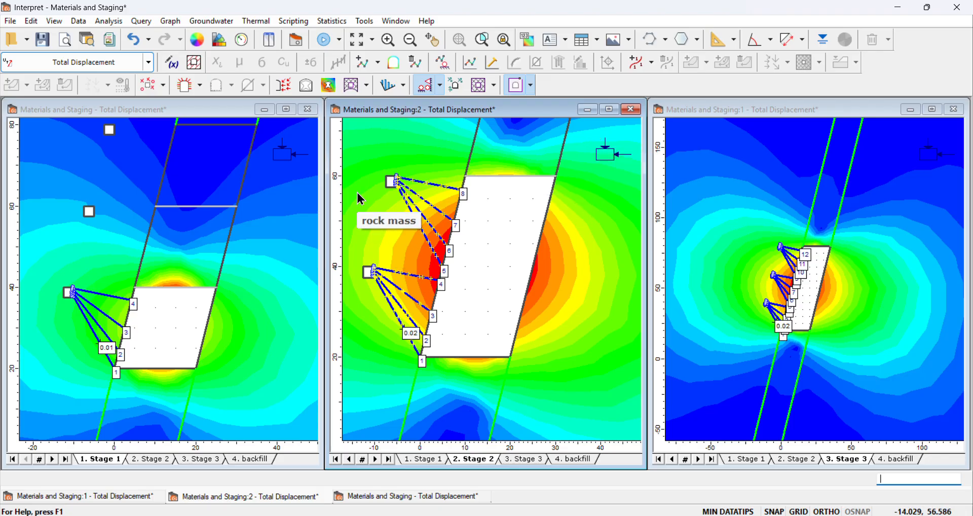
Close the Stage 1 and Stage 3 views and maximize the Stage 2 total displacement view
left_click(309, 112)
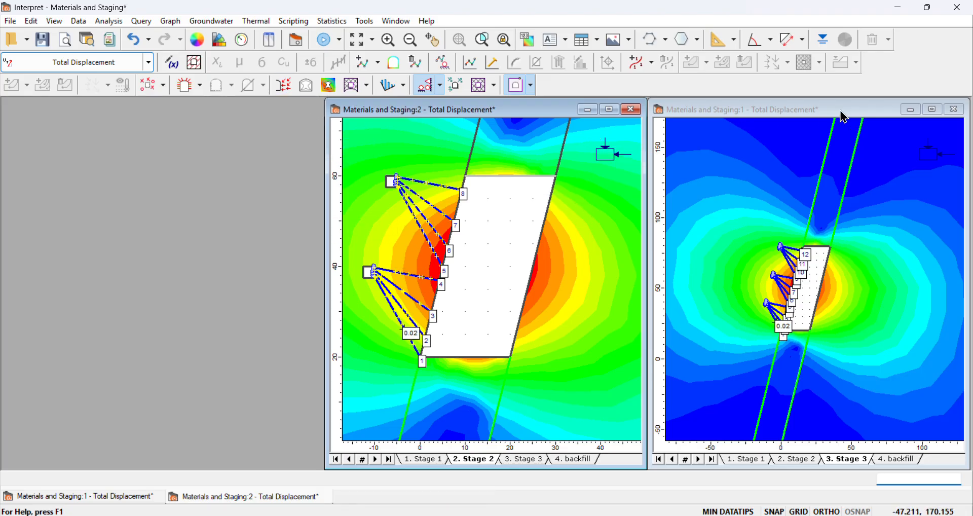
left_click(961, 110)
left_click(609, 110)
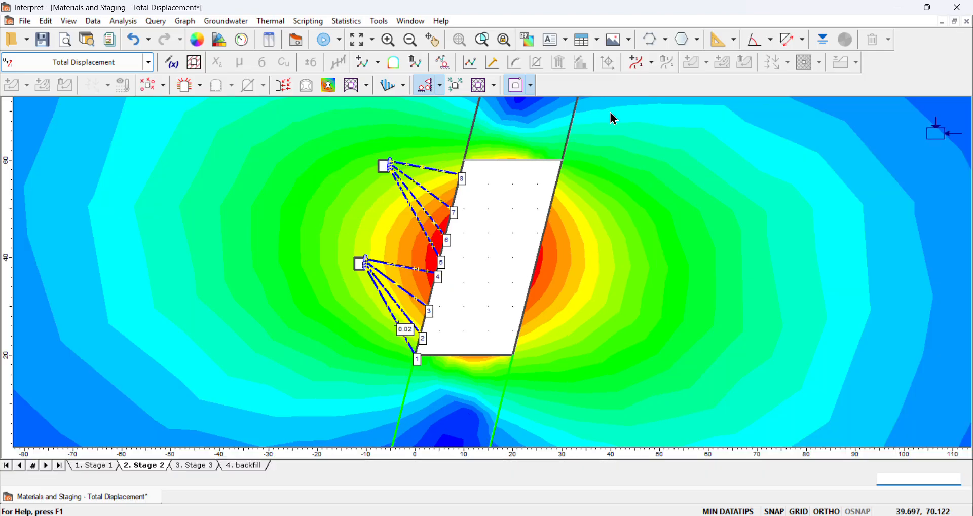
Centre the excavation and its surrounding displacement contours in the Stage 2 view
scroll(429, 195, "down", 6)
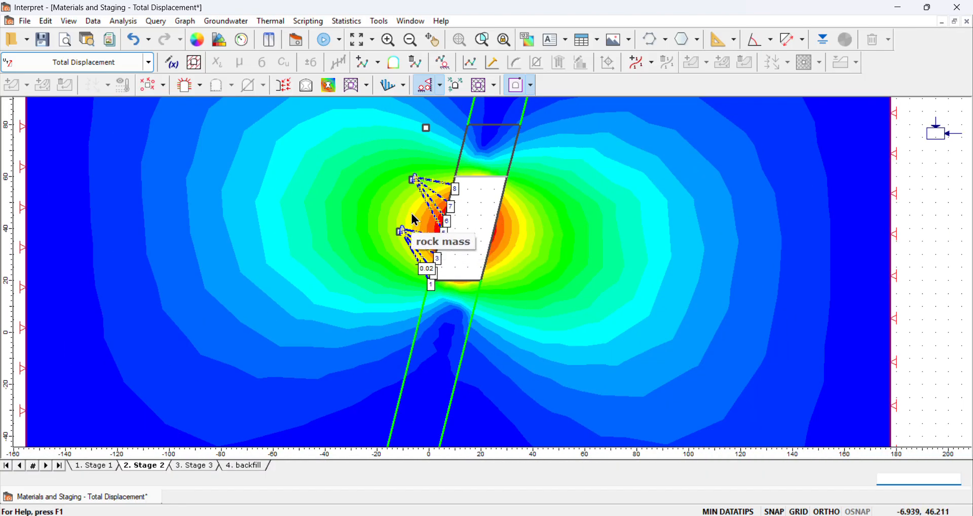
scroll(412, 186, "down", 1)
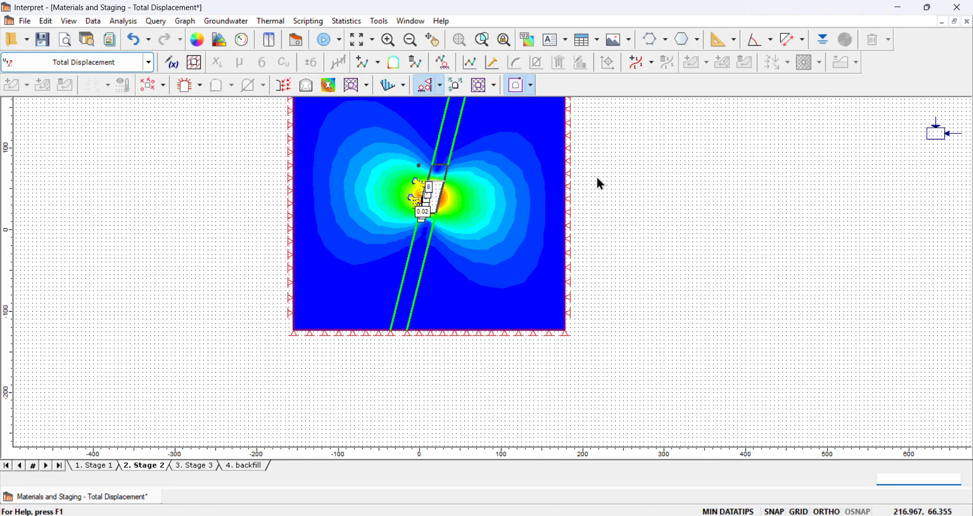
scroll(135, 131, "down", 2)
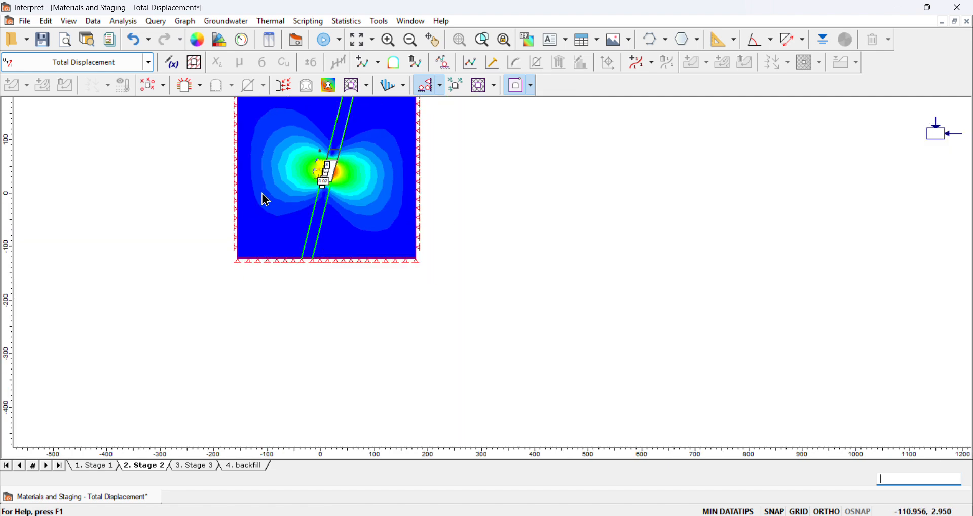
right_click(276, 185)
left_click(303, 234)
left_click_drag(295, 220, 365, 324)
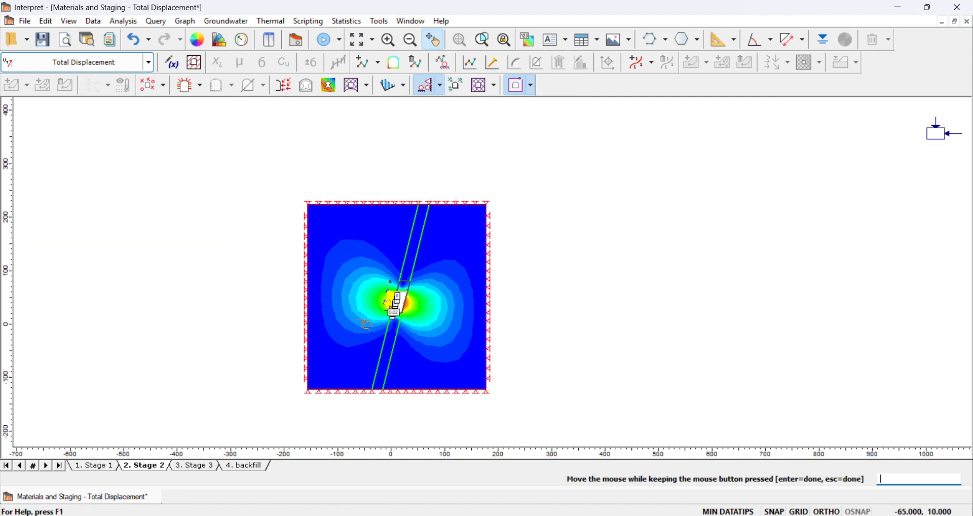
scroll(365, 321, "up", 4)
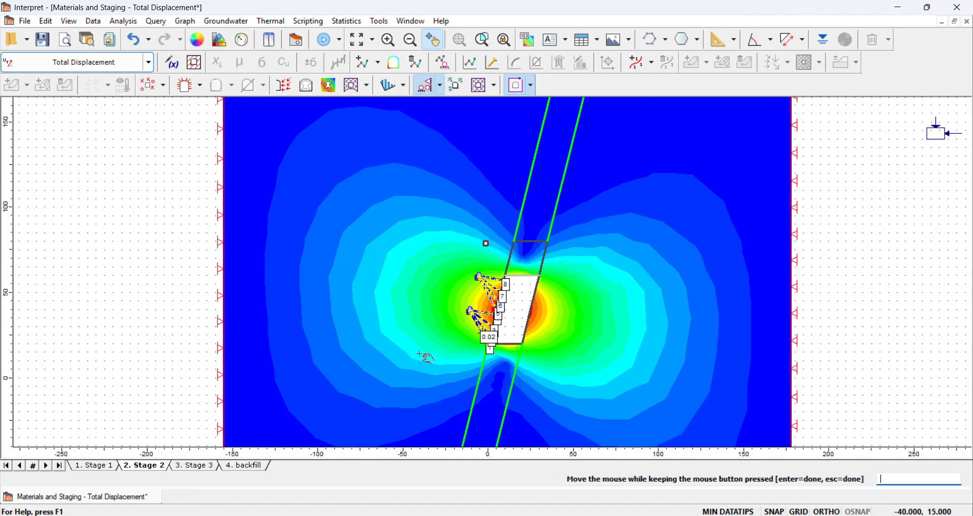
Start Graph Bolt Data and pick bolts 1 to 4, the lower cable fan beside the excavation in the Stage 2 view
scroll(420, 353, "up", 3)
scroll(419, 295, "down", 2)
scroll(336, 326, "down", 3)
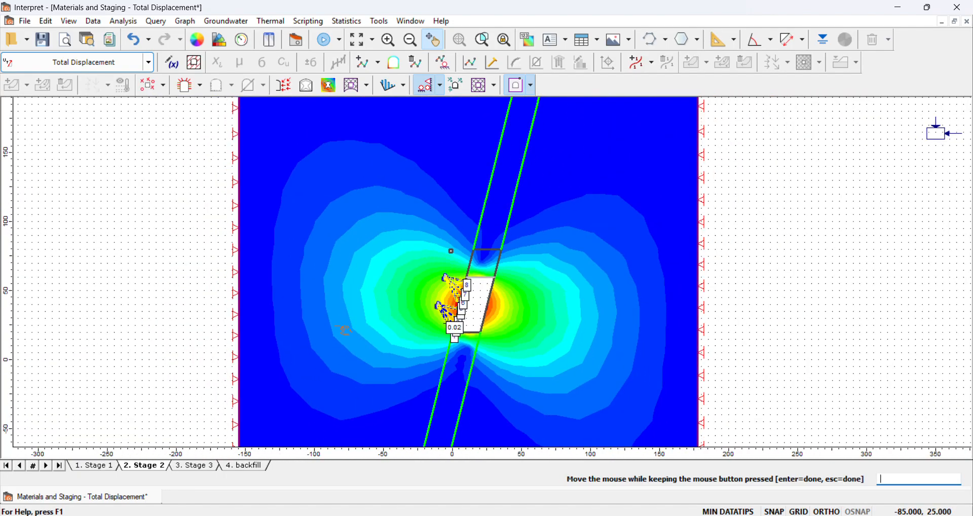
scroll(360, 325, "up", 2)
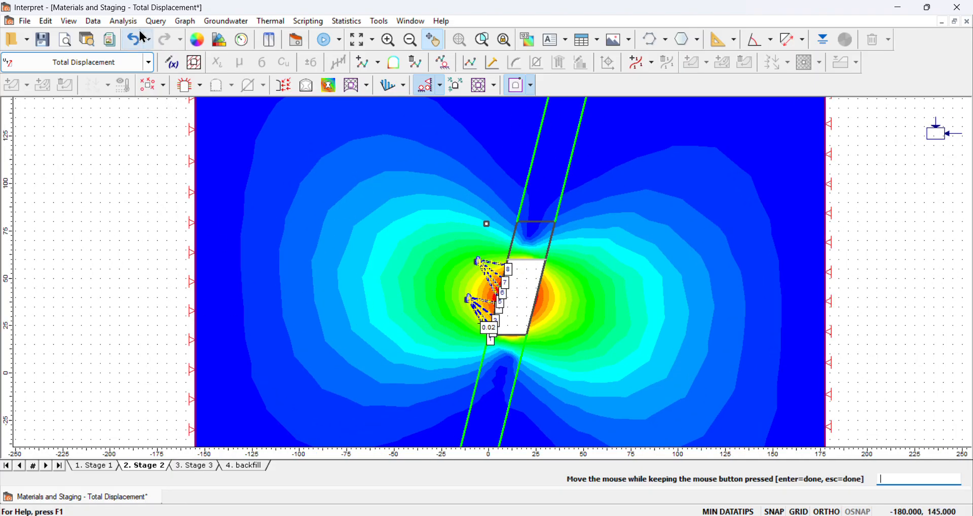
left_click(183, 22)
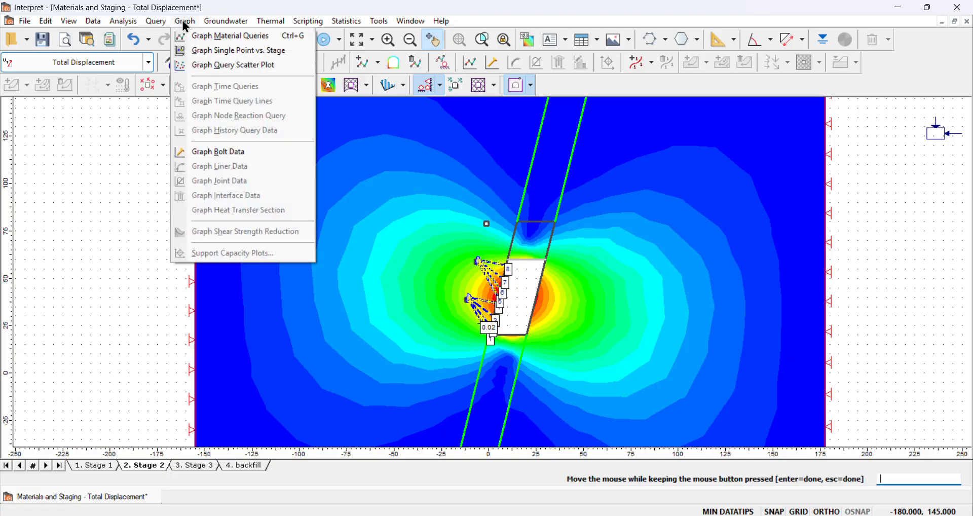
left_click(199, 151)
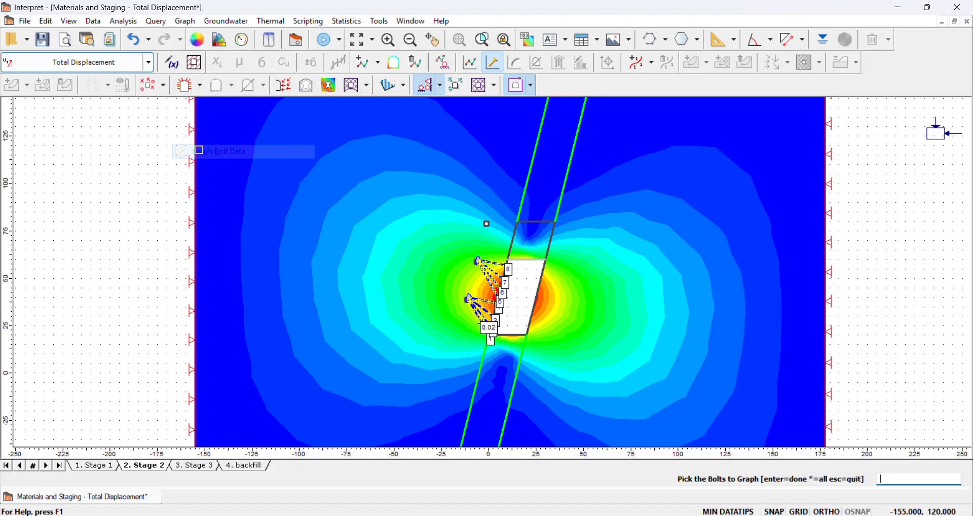
scroll(477, 308, "up", 3)
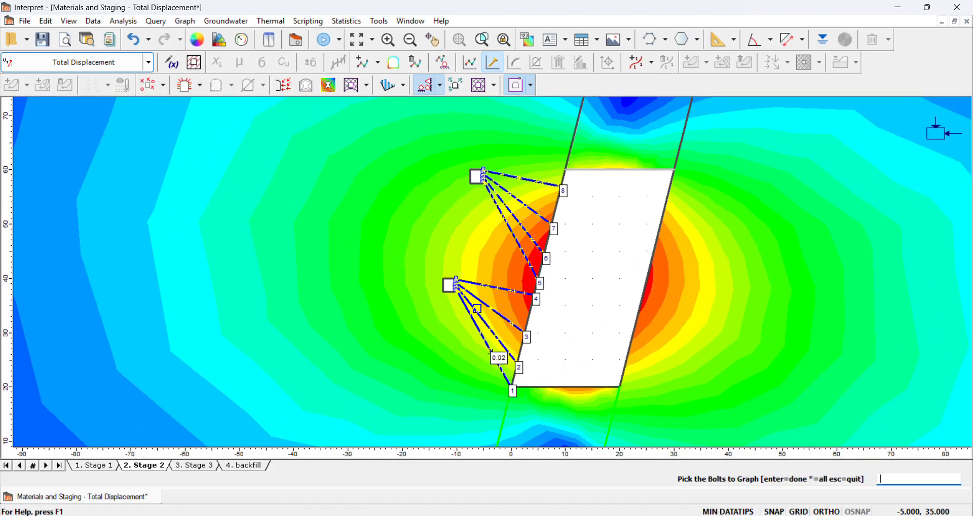
left_click(486, 343)
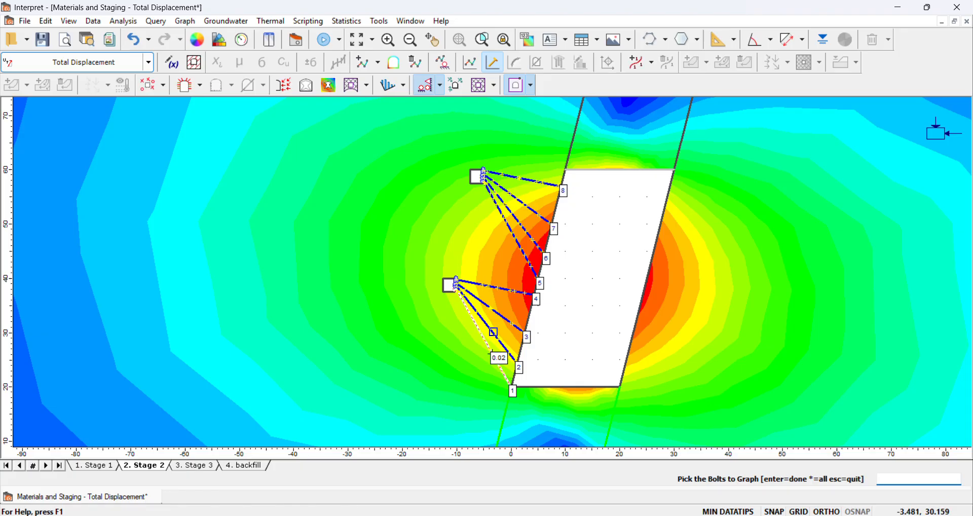
left_click(493, 332)
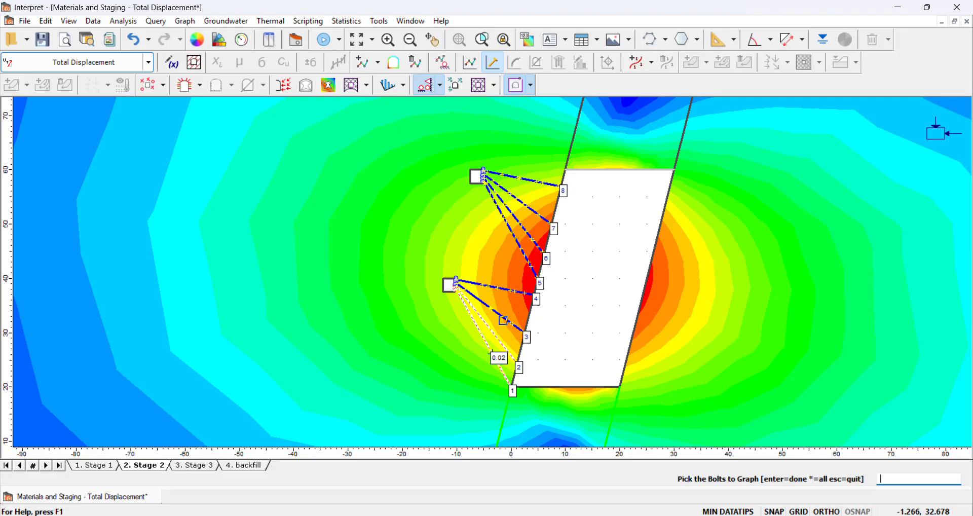
left_click(505, 319)
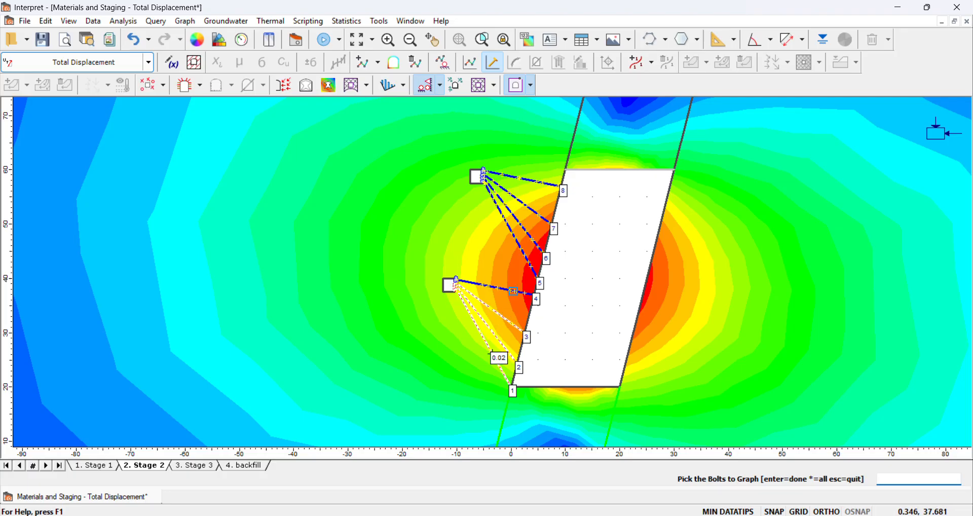
left_click(508, 291)
scroll(437, 267, "down", 2)
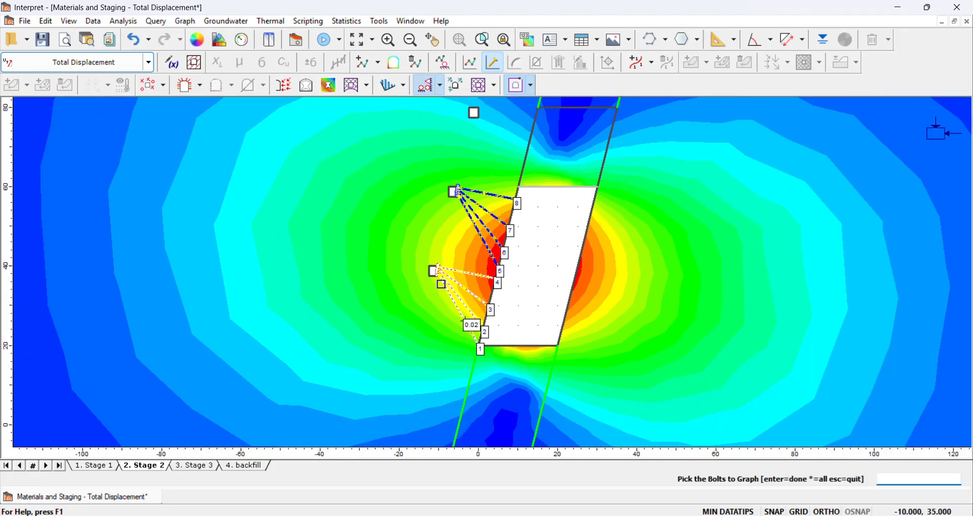
Plot Axial Force against Distance along bolt for the selected bolts, with only Stage 1 included
right_click(438, 284)
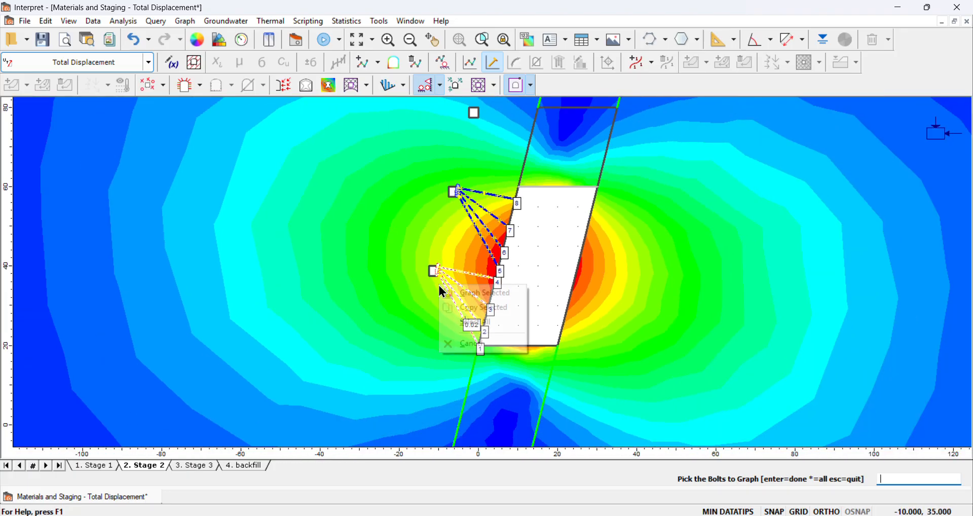
left_click(465, 293)
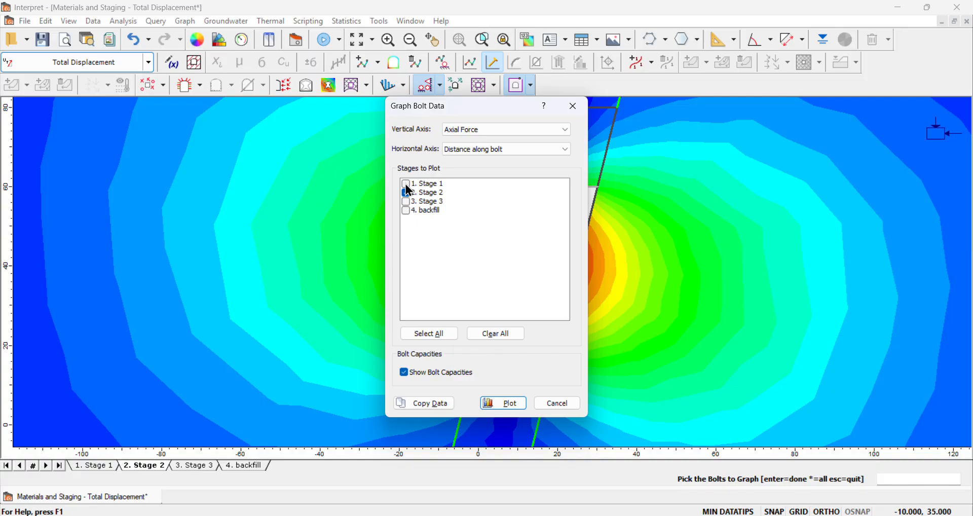
left_click(407, 185)
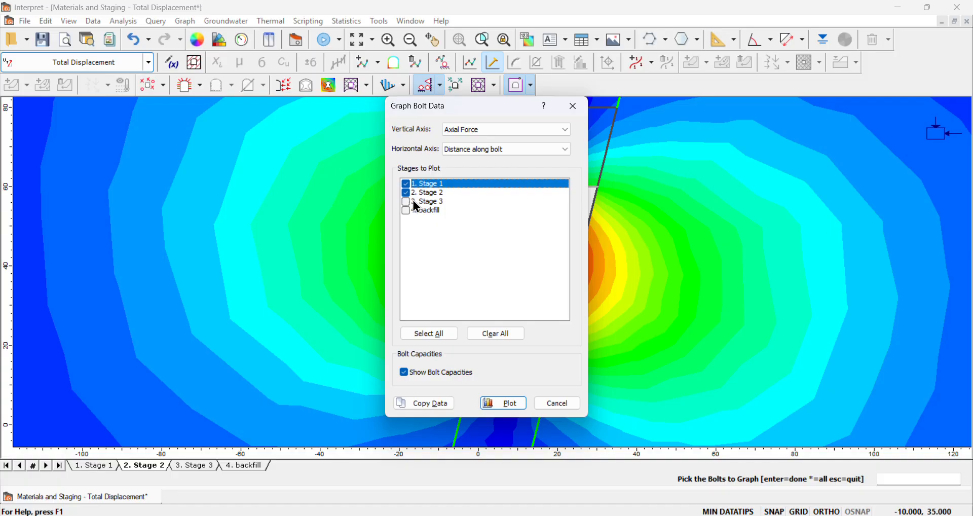
left_click(407, 194)
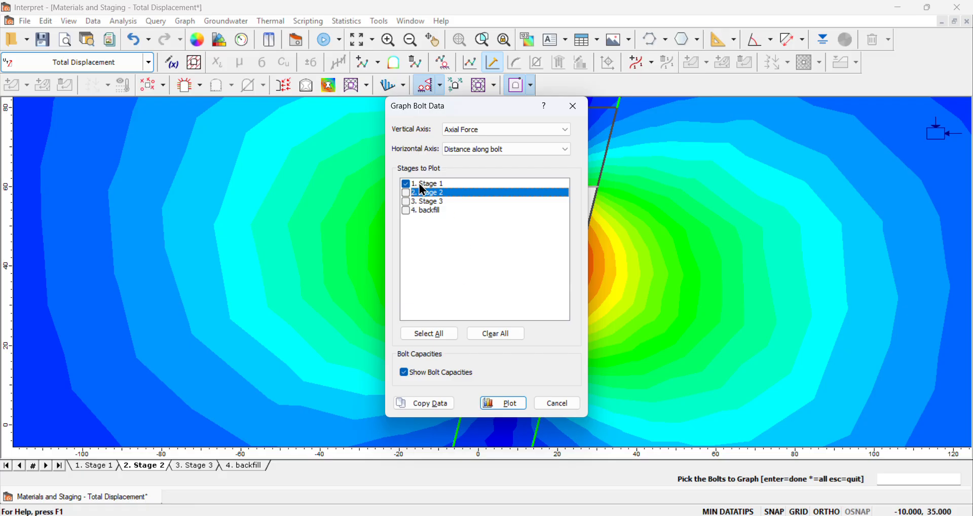
left_click(507, 403)
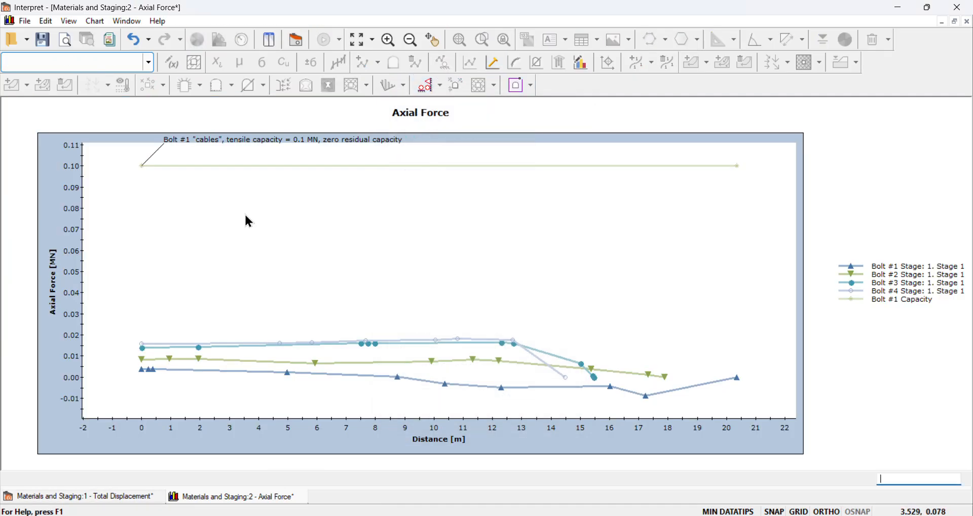
Examine the axial force curves of bolts 1 to 4 against the bolt capacity line, and close the chart
scroll(314, 302, "up", 1)
scroll(314, 292, "down", 1)
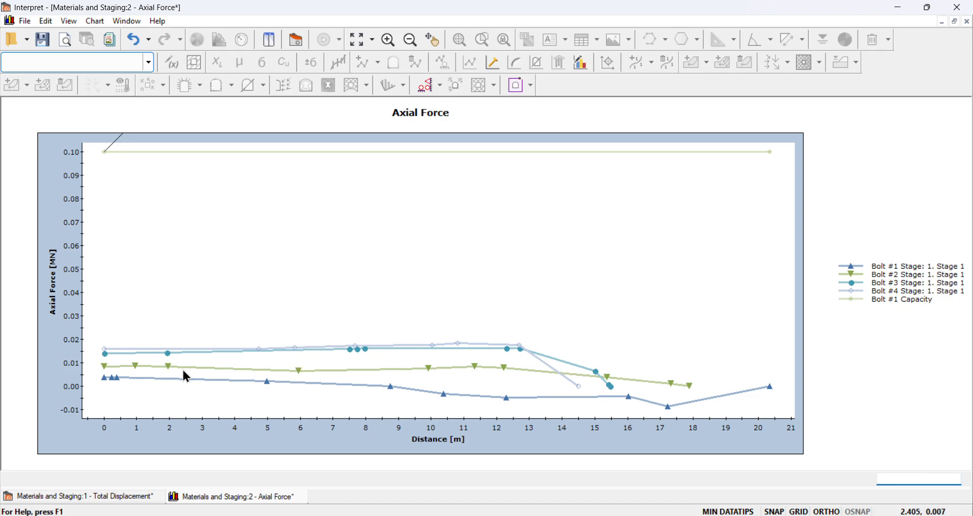
scroll(673, 307, "up", 1)
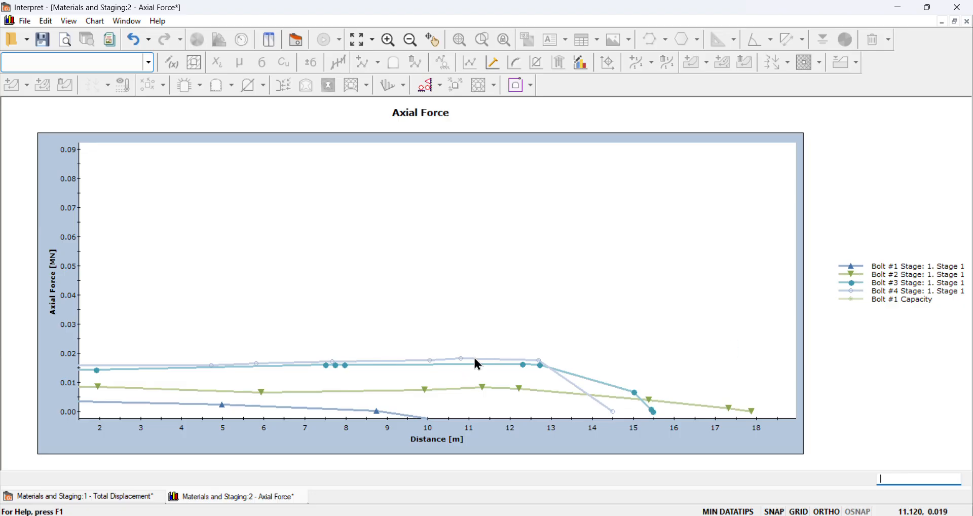
key("F2")
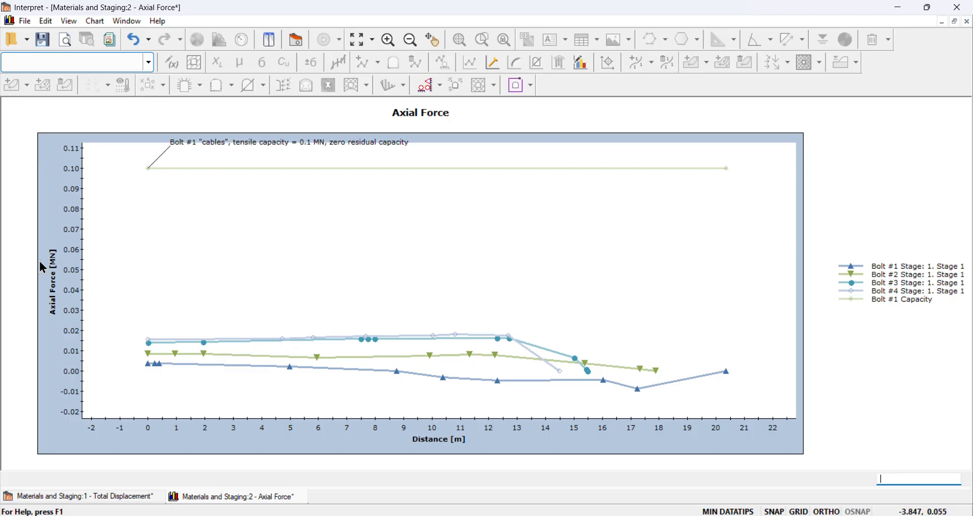
scroll(287, 191, "down", 2)
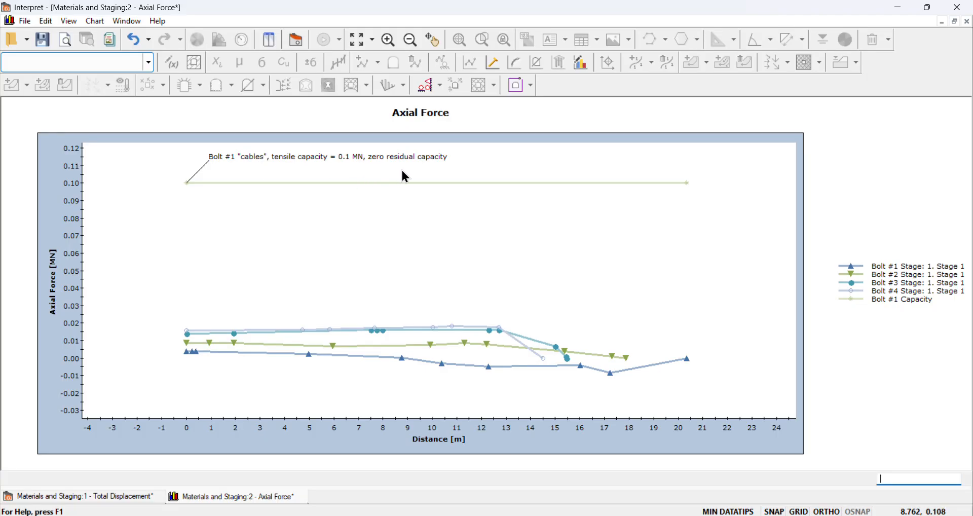
scroll(413, 219, "down", 1)
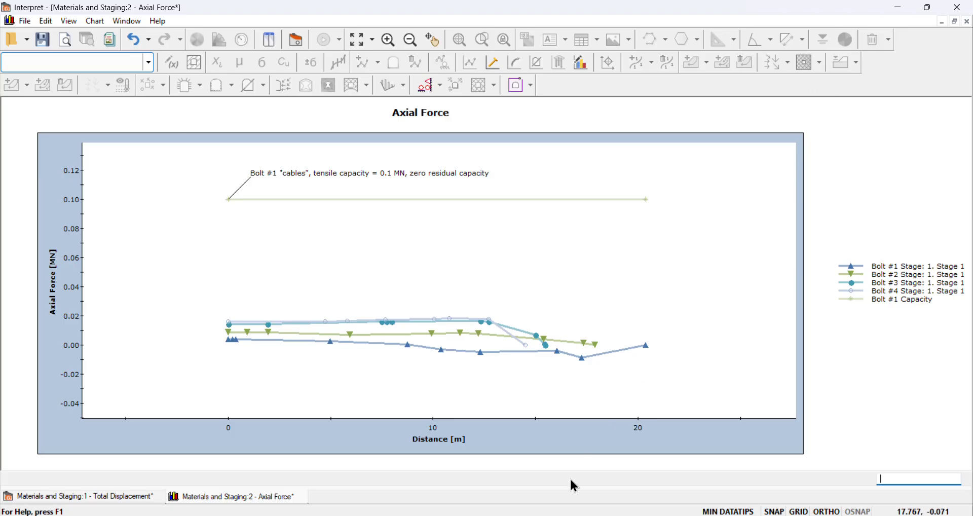
left_click(302, 498)
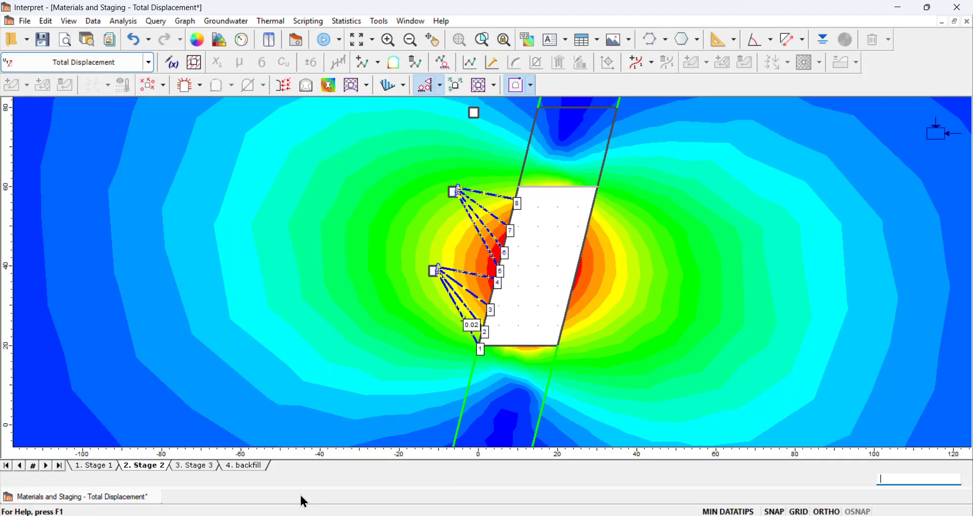
Display the Stage 1 total displacement contours with the whole width of the model in view
scroll(370, 286, "down", 2)
scroll(350, 246, "down", 4)
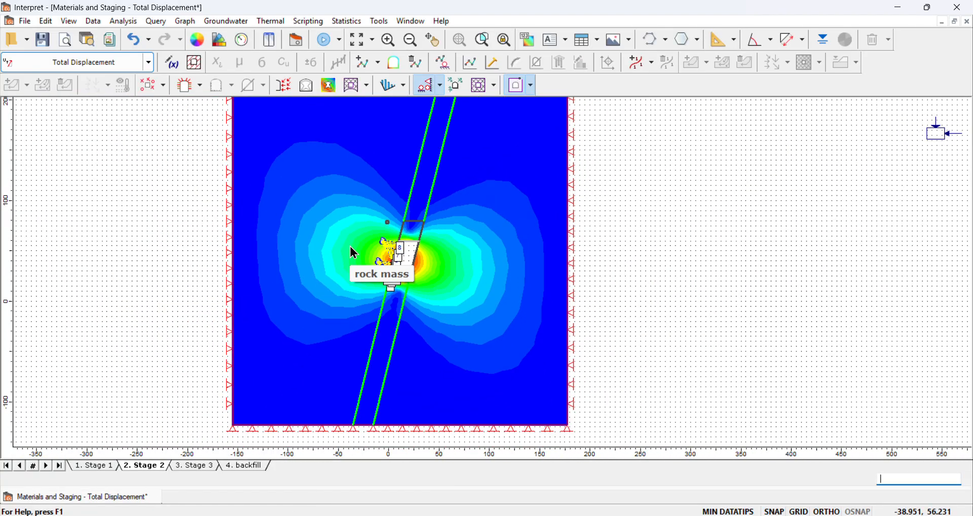
scroll(314, 254, "up", 2)
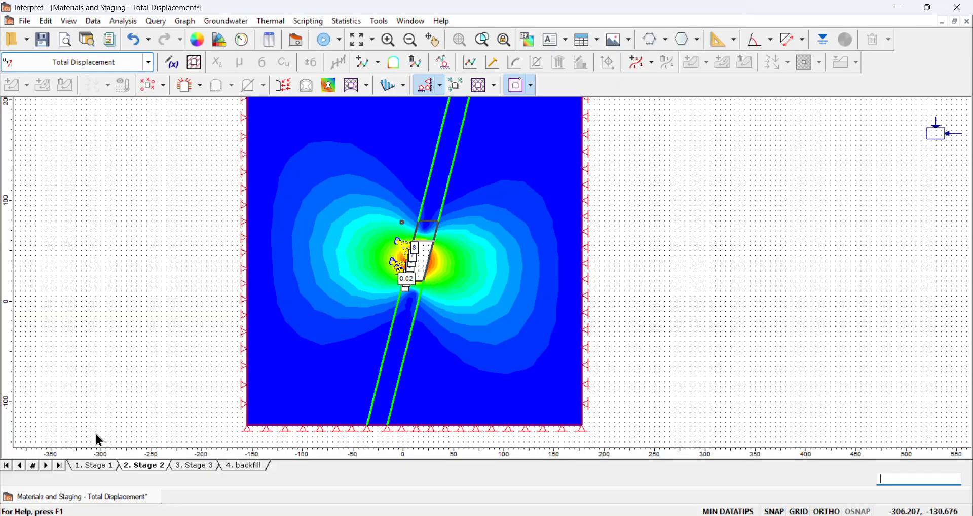
left_click(106, 466)
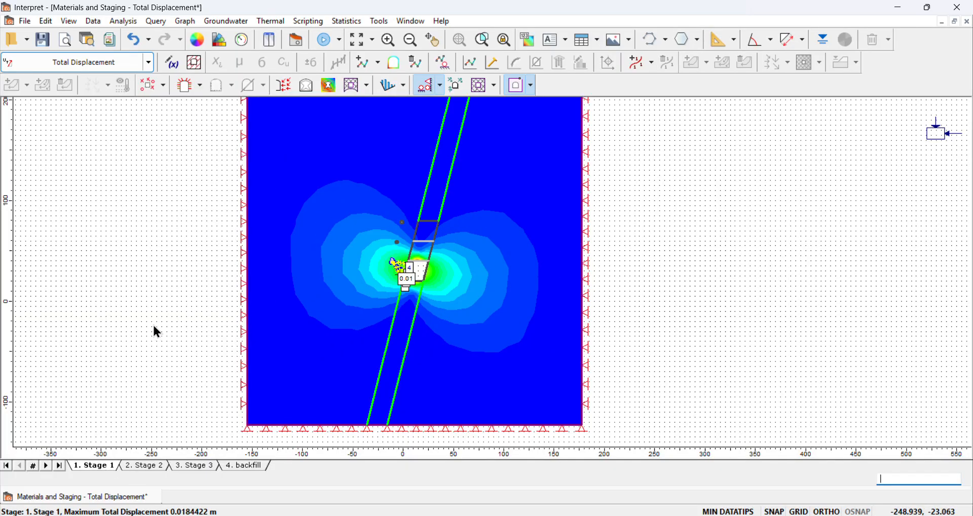